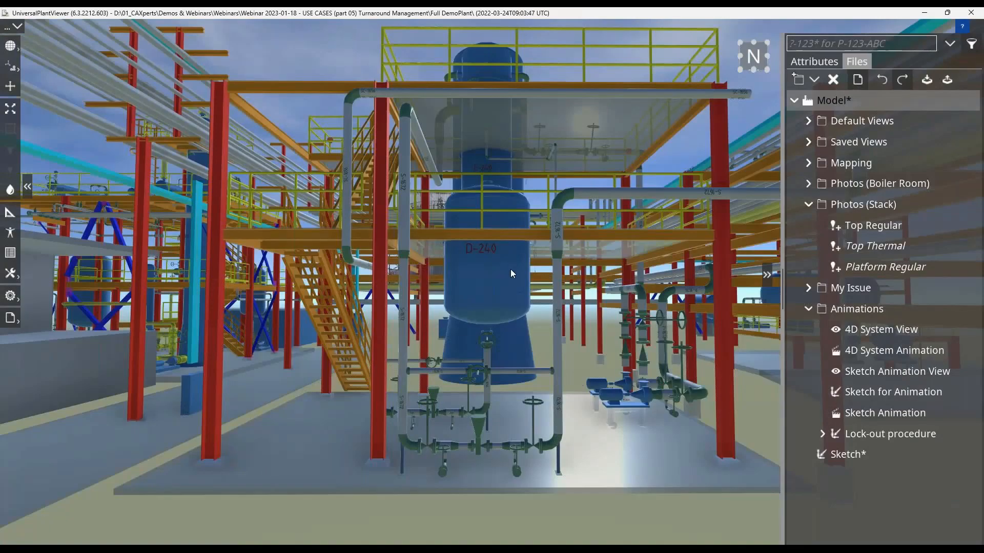
Delete the existing Sketch document from the model's files.
left_click_drag(510, 270, 502, 271)
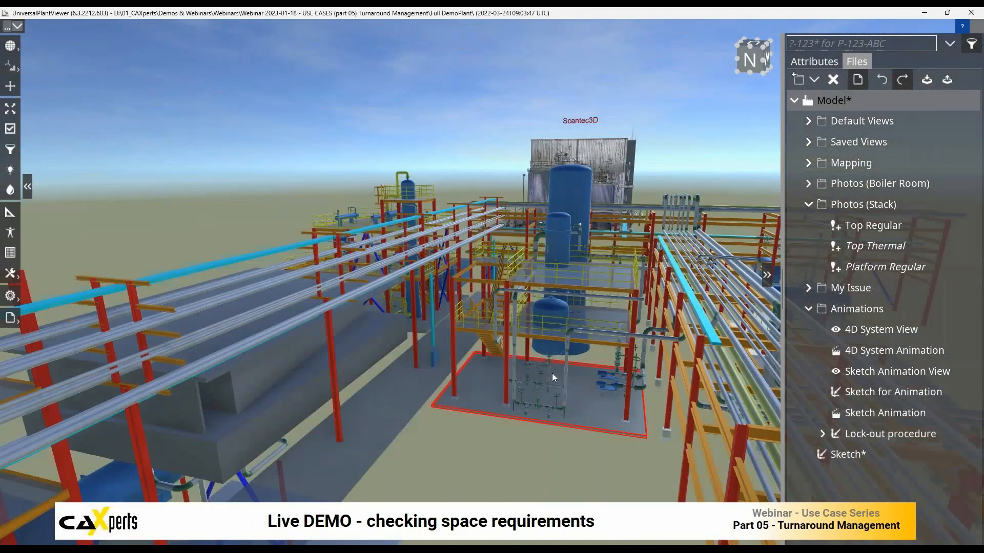
left_click(581, 402)
scroll(581, 400, "down", 5)
left_click_drag(537, 432, 537, 432)
middle_click_drag(537, 432, 586, 381)
scroll(586, 381, "up", 3)
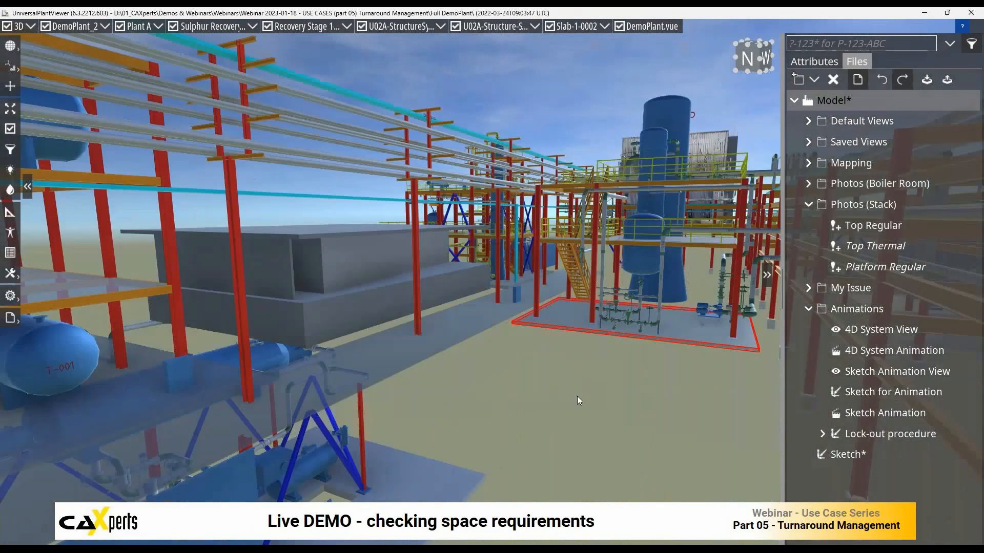
left_click(863, 461)
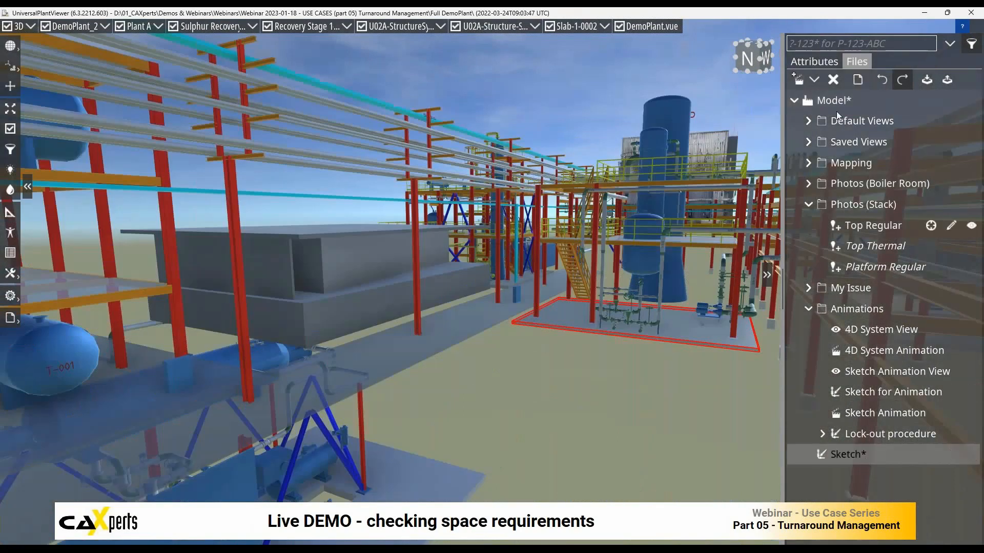
left_click(835, 78)
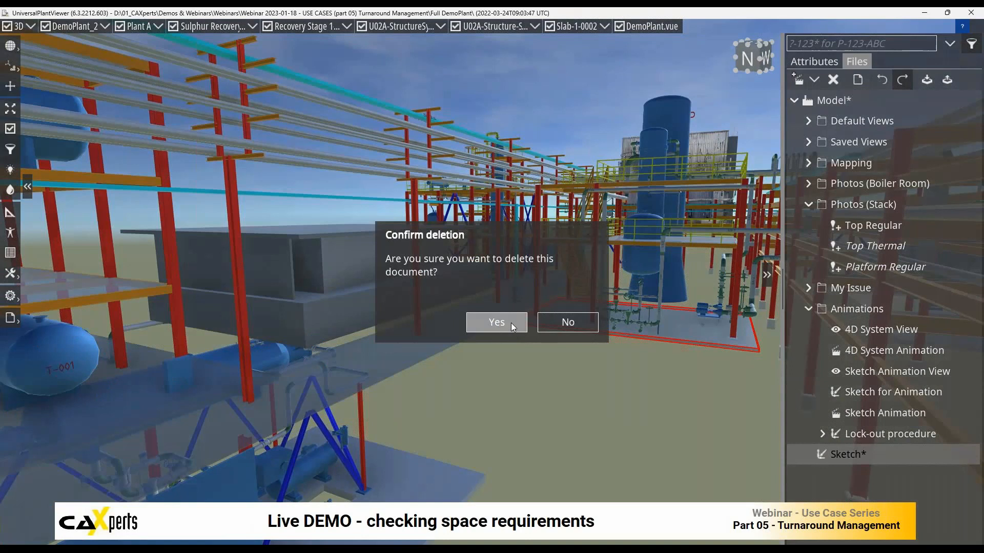
left_click(511, 322)
Create a new sketch and place a cube on the front edge of the concrete slab below vessel D-240.
left_click(814, 81)
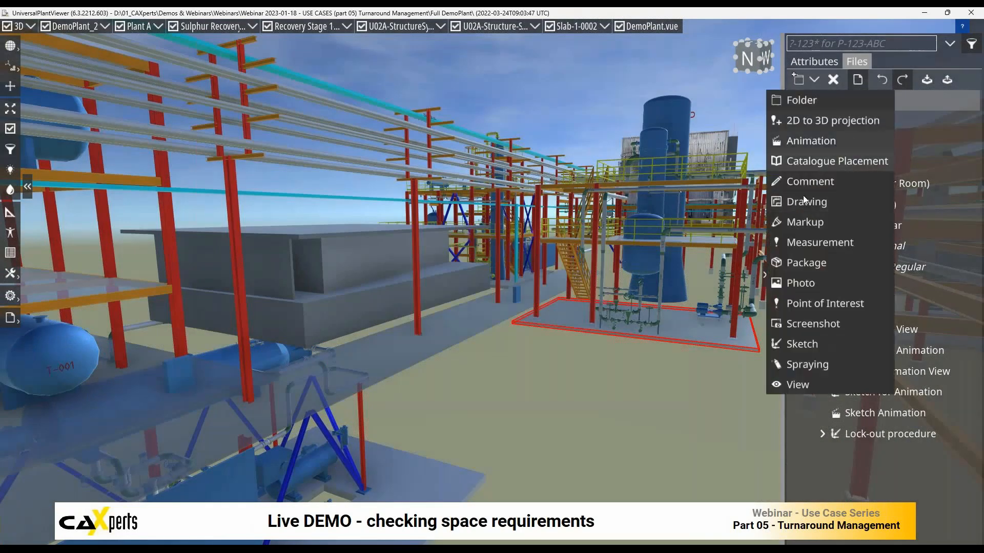
left_click(816, 343)
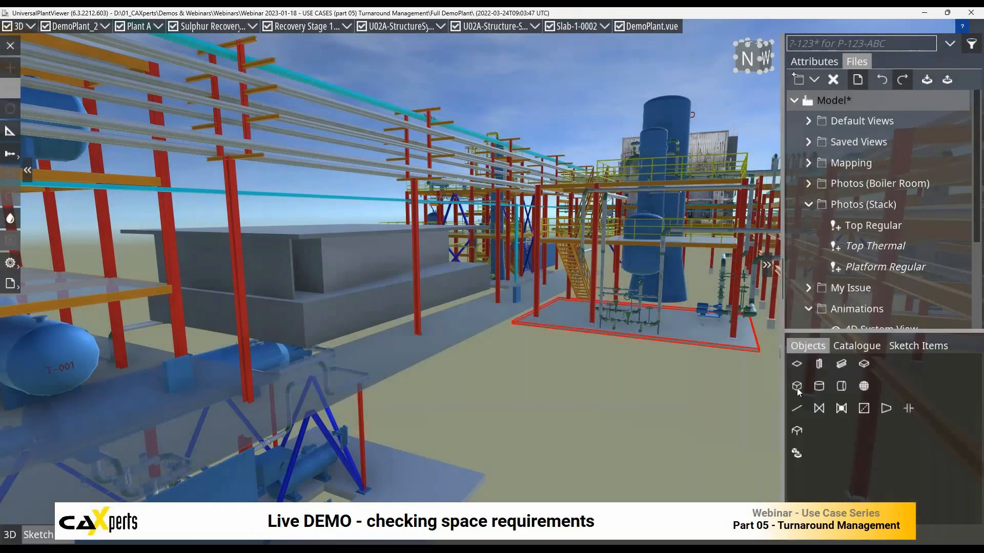
left_click(675, 337)
Resize the cube into a box about 11 × 8.32 × 8.26 m covering the ground area in front of the slab.
left_click(6, 90)
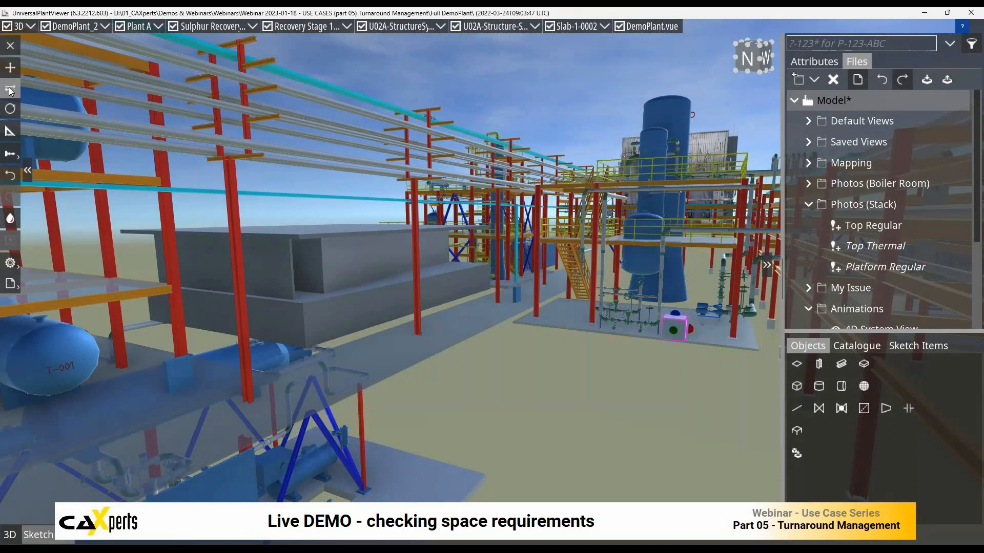
left_click_drag(702, 331, 751, 339)
middle_click_drag(635, 374, 672, 374)
left_click_drag(653, 324, 504, 333)
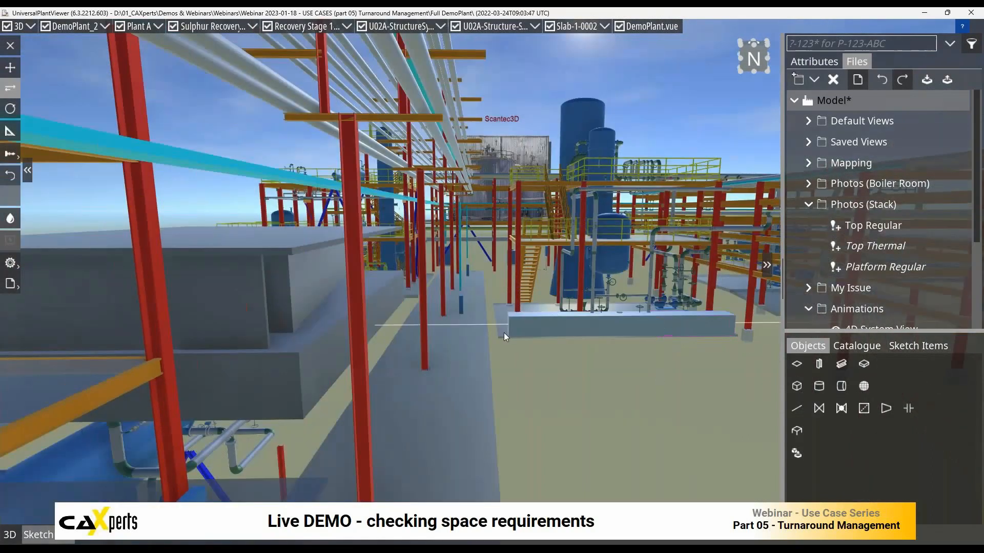
left_click_drag(620, 307, 646, 156)
left_click_drag(630, 251, 679, 317)
middle_click_drag(657, 429, 633, 447)
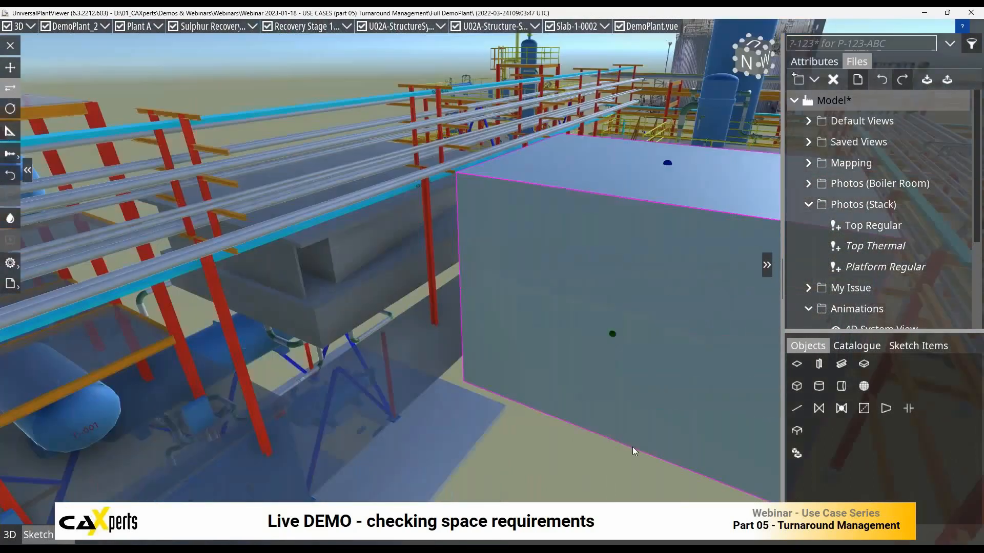
Colour the box red and make it roughly half transparent.
left_click(10, 218)
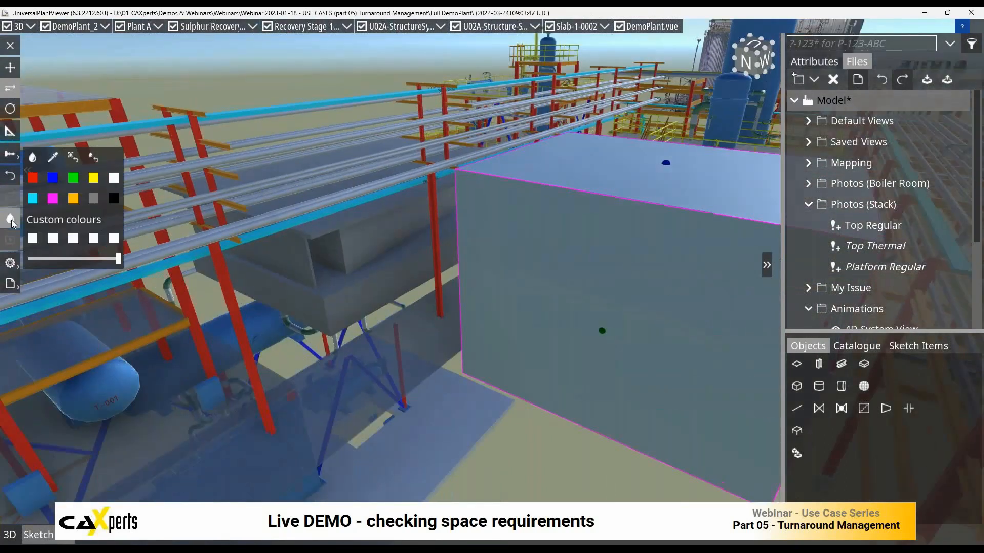
left_click(33, 178)
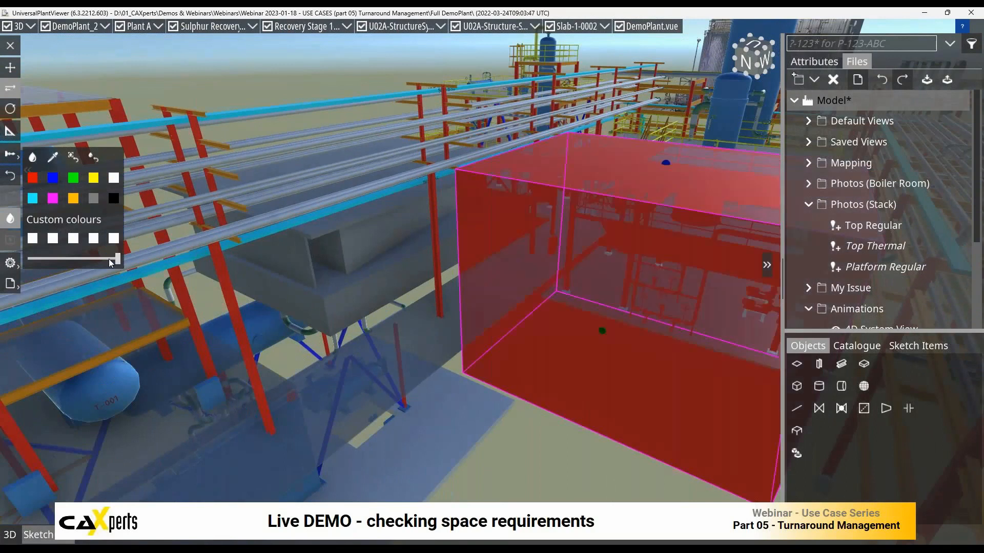
left_click_drag(118, 258, 79, 258)
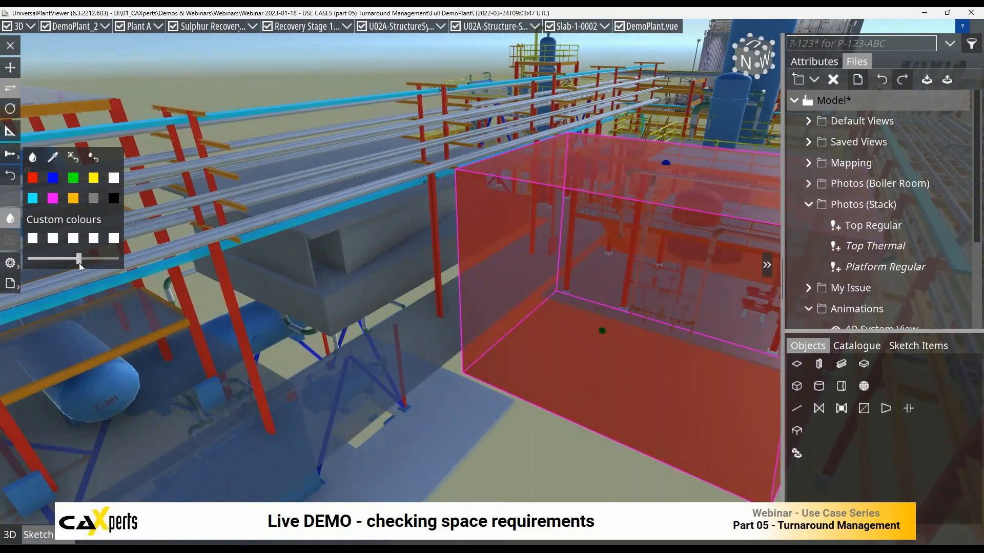
Rename the red box as "Reserved 01" in its attributes.
left_click(814, 63)
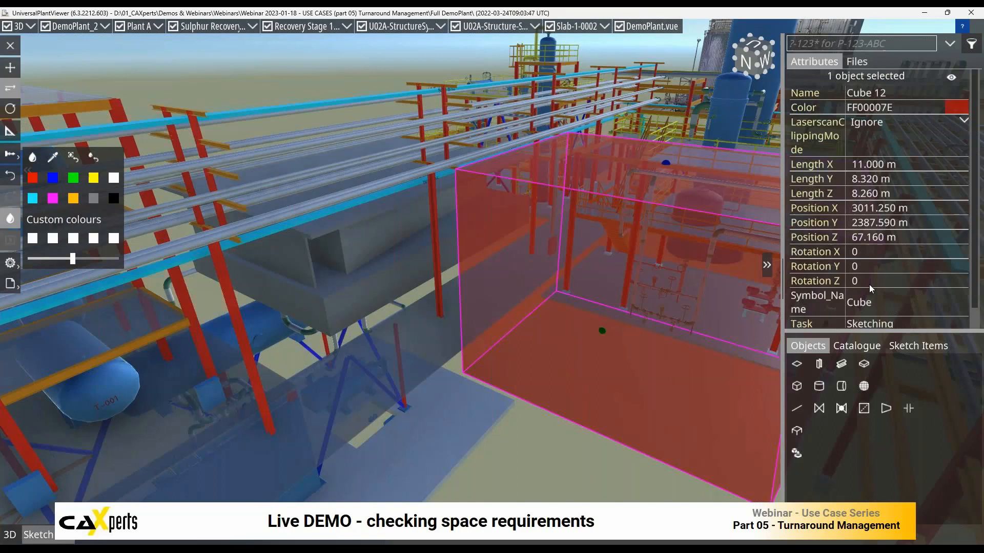
left_click(879, 95)
type("Reserbv")
key("BackSpace")
key("BackSpace")
type("ved 01")
key("Return")
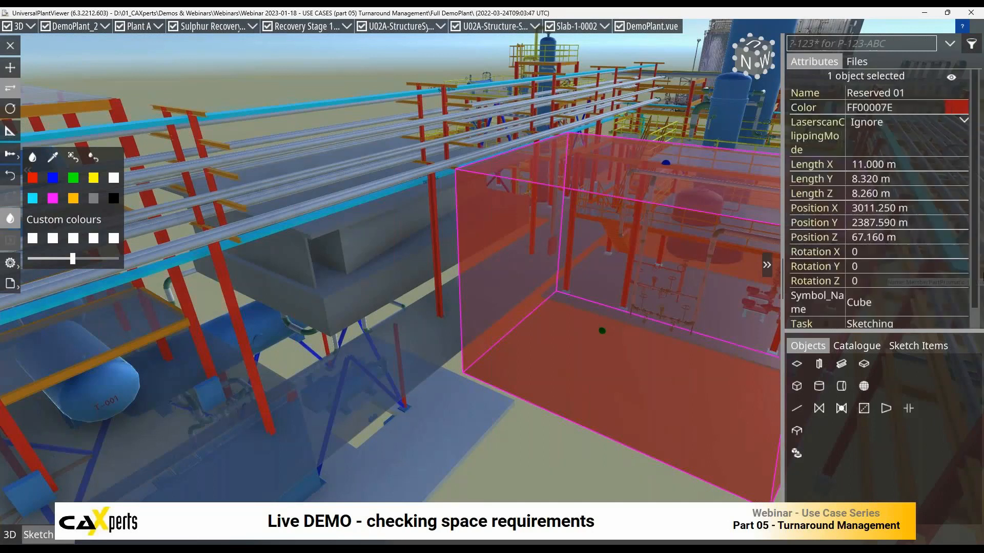
Place the Felbermayr_LTM_1130-5.1 crane from the catalogue on the left side of the aisle in front of the red box.
scroll(638, 327, "down", 2)
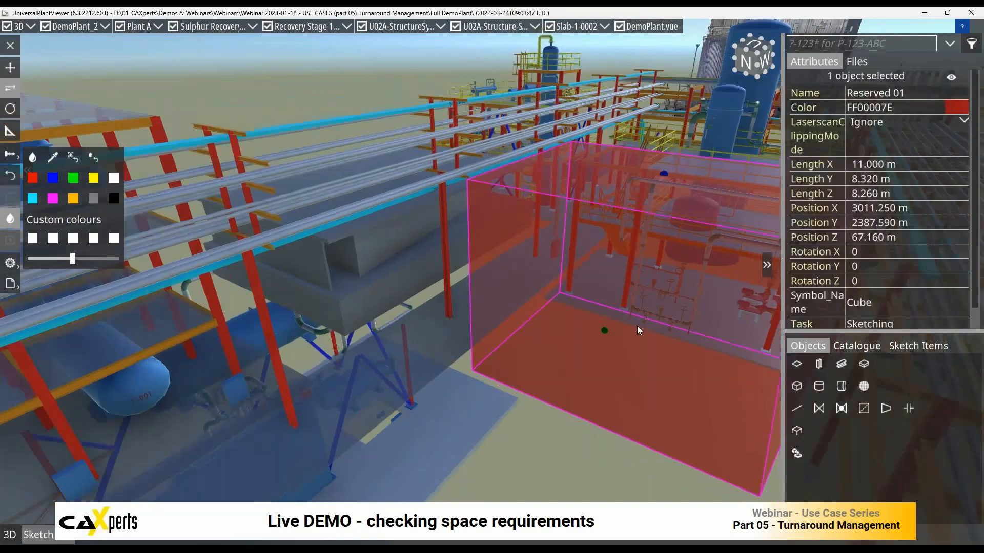
left_click_drag(637, 326, 592, 380)
middle_click_drag(593, 380, 678, 220)
scroll(671, 241, "down", 3)
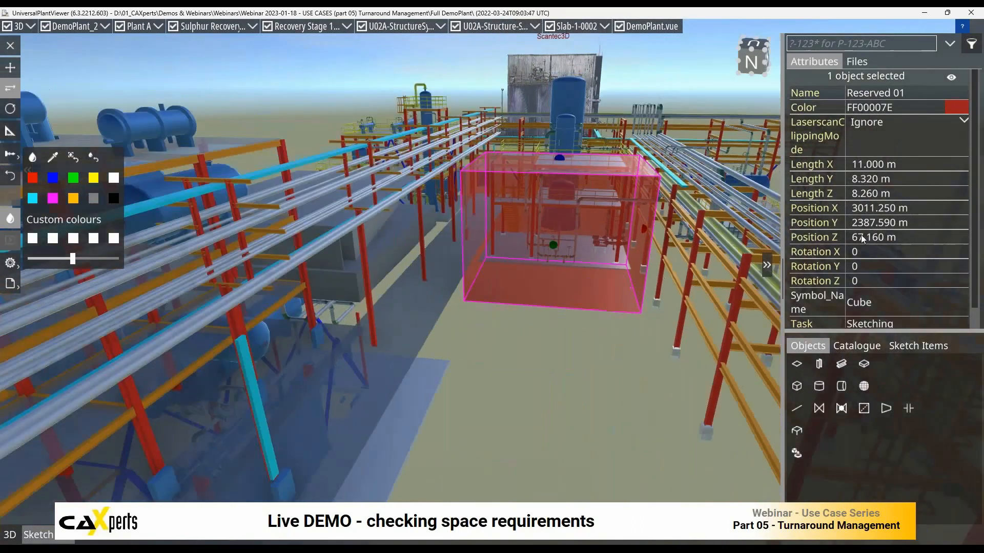
left_click(858, 349)
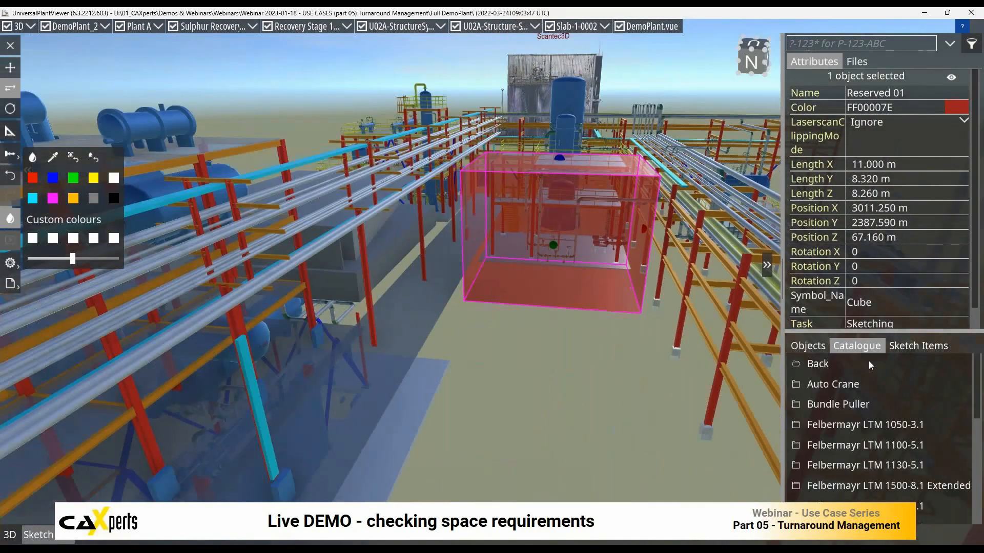
scroll(843, 370, "down", 2)
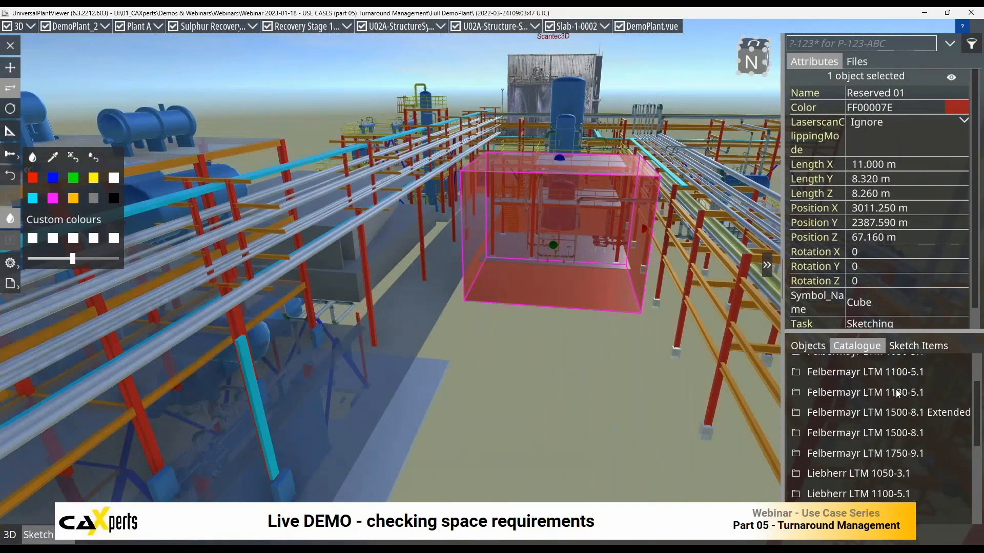
left_click(848, 394)
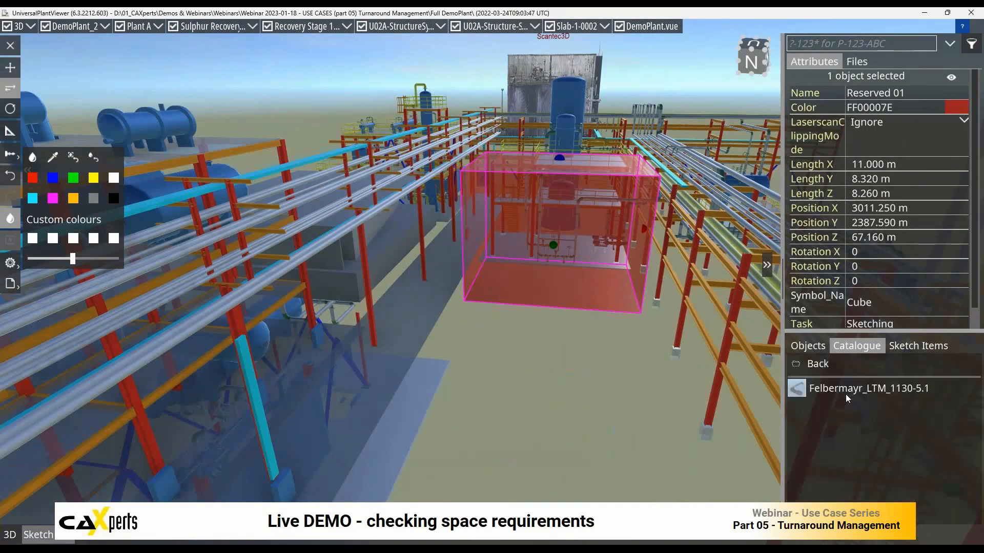
left_click(793, 396)
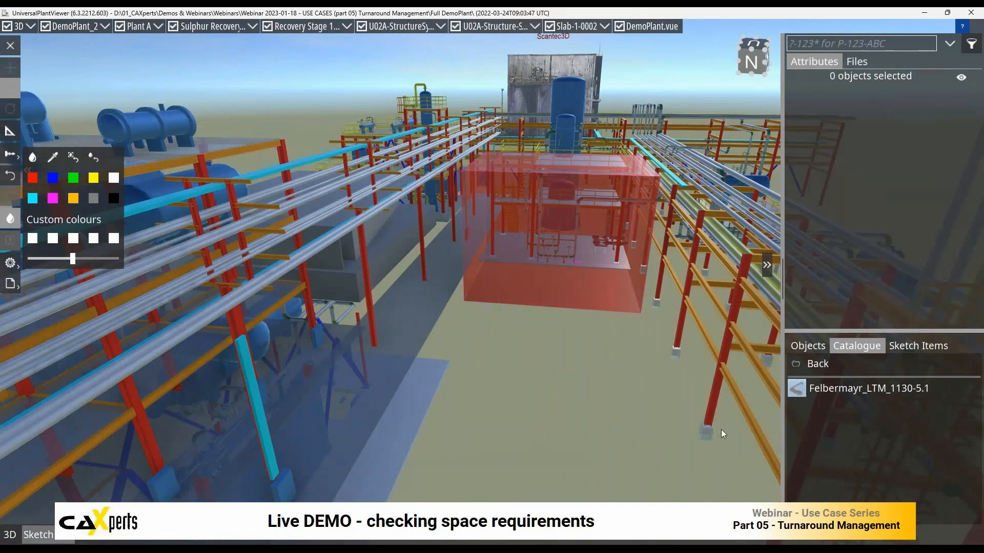
left_click(419, 398)
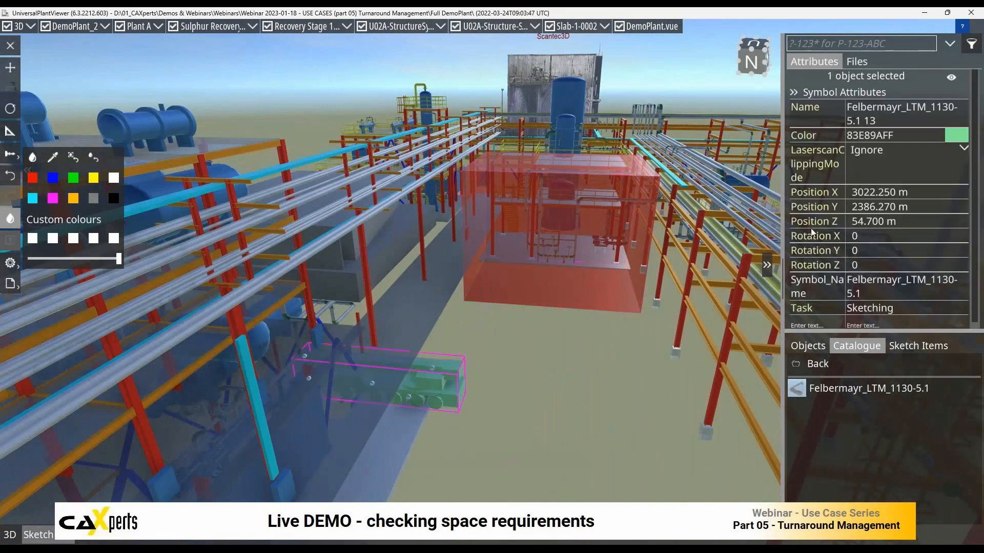
Set the crane's Z rotation to 270 degrees.
left_click(876, 267)
type("270")
key("Return")
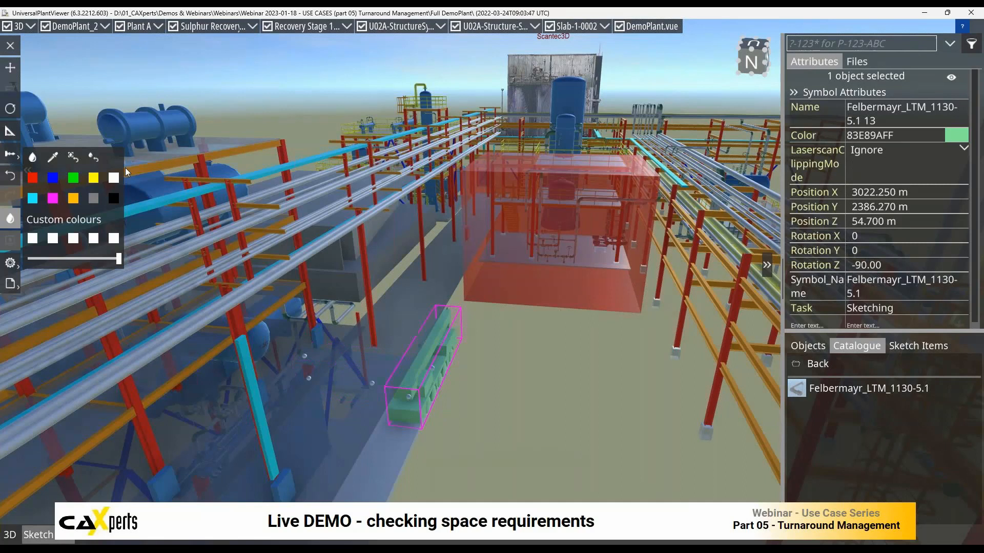
Move the crane sideways to about X 3012.72 m and raise it to about Z 67.20 m.
left_click(10, 67)
left_click_drag(452, 361, 558, 375)
mouse_move(575, 409)
middle_mouse_down()
mouse_move(607, 404)
mouse_move(572, 408)
middle_mouse_up()
scroll(574, 411, "up", 4)
scroll(602, 442, "down", 5)
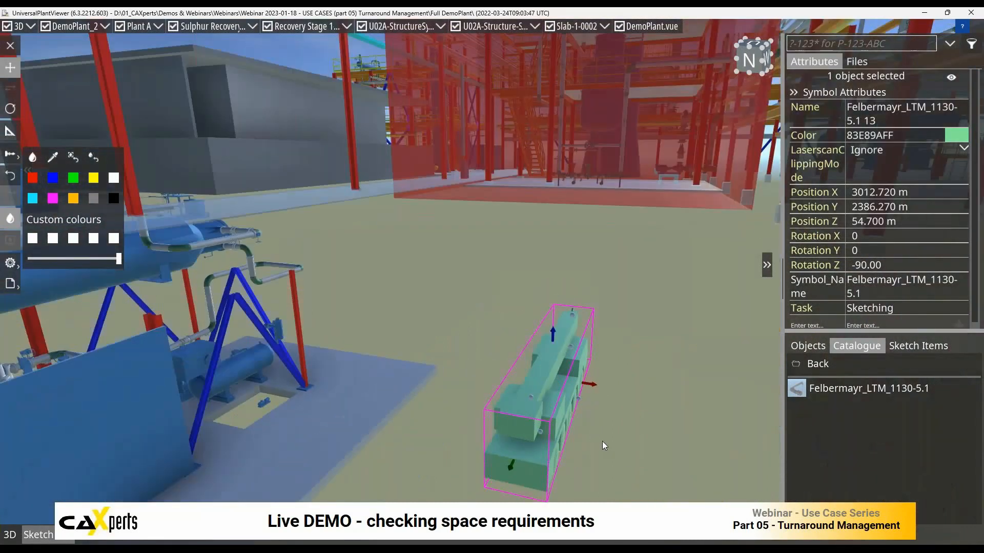
left_click_drag(550, 324, 348, 213)
left_click_drag(532, 278, 548, 232)
scroll(548, 232, "down", 3)
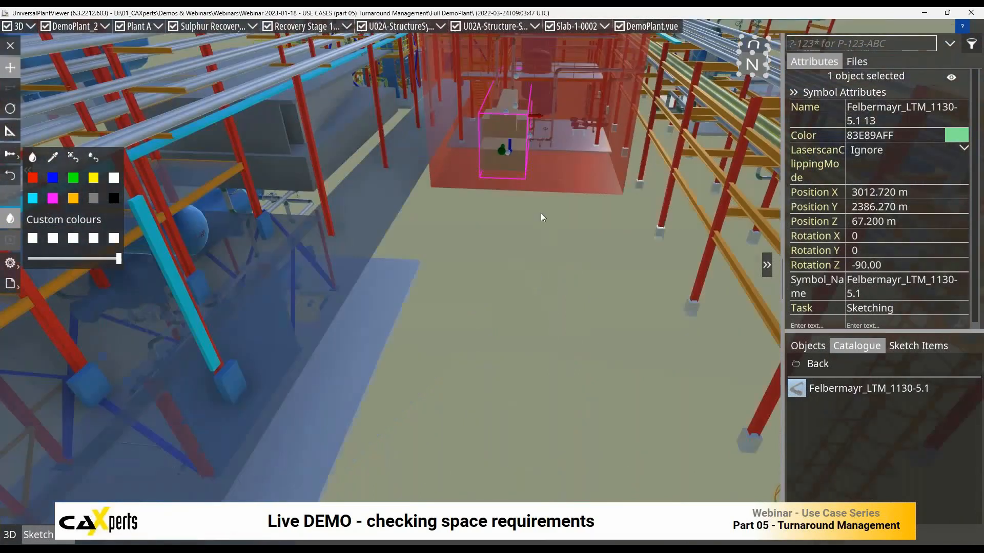
Pull the crane out in front of the red box to about Y 2405.08 m and shift it to about X 3010.91 m.
middle_click_drag(539, 217, 550, 296)
left_click_drag(506, 204, 489, 511)
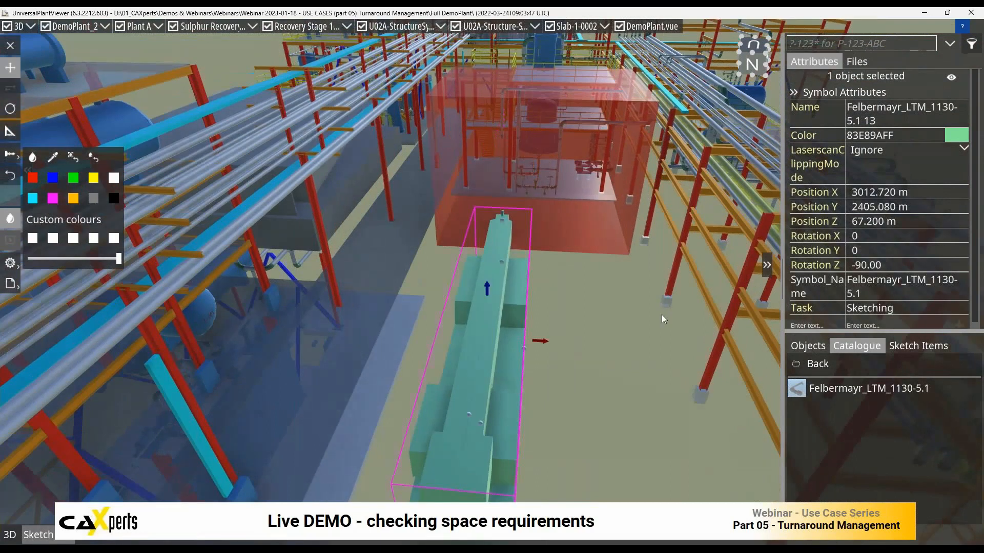
scroll(600, 322, "down", 3)
middle_click_drag(604, 334, 564, 331)
left_click_drag(521, 335, 549, 338)
Colour the crane orange (FFC000FF).
middle_click_drag(585, 394, 575, 379)
scroll(555, 357, "up", 4)
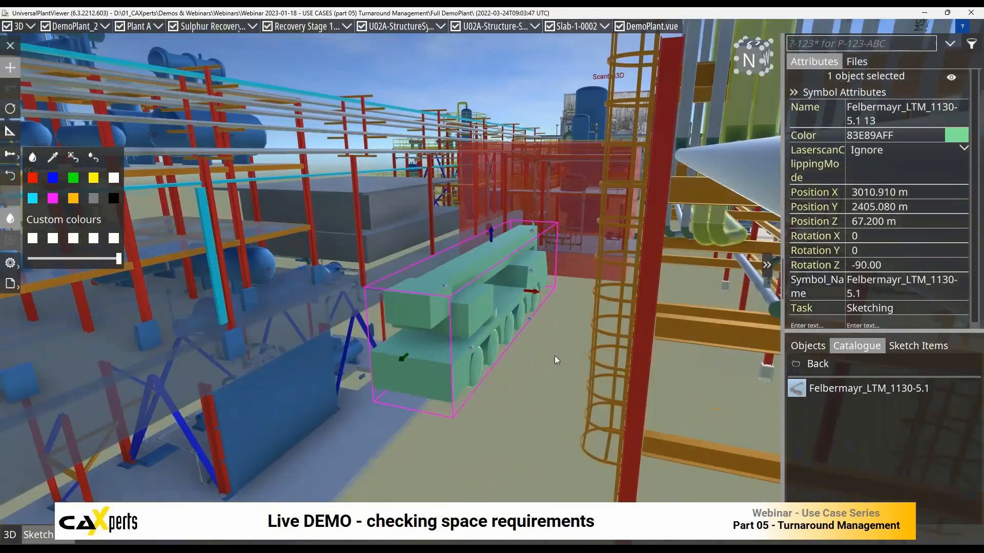
scroll(552, 352, "down", 1)
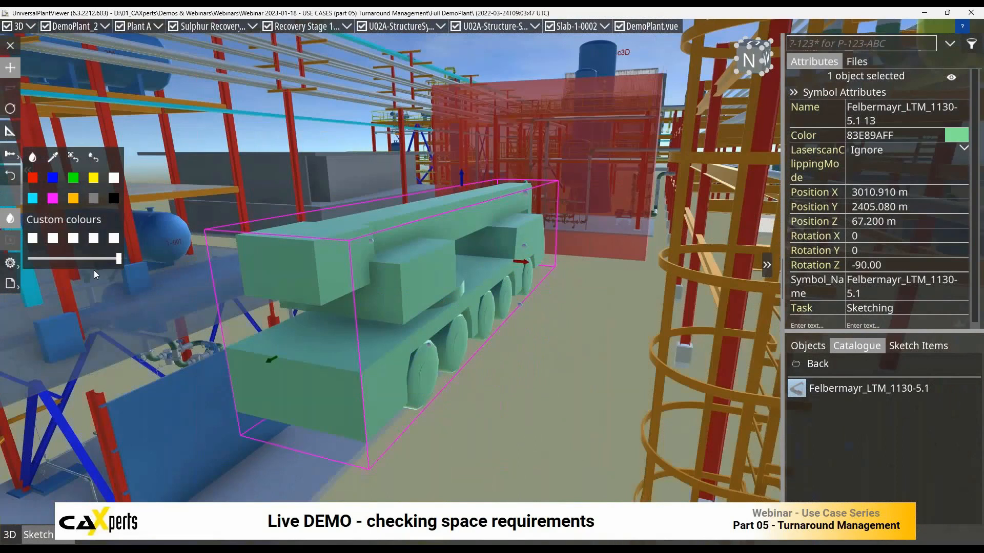
left_click(74, 200)
left_click(11, 221)
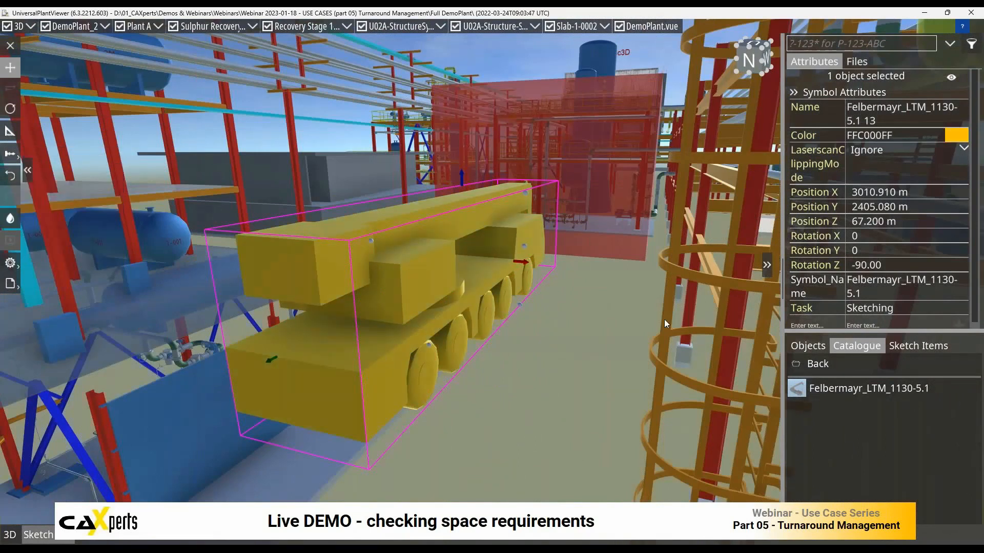
Raise and extend the crane's boom toward the red box and extend its outriggers using the crane's control points.
left_click(525, 183)
left_click(468, 201)
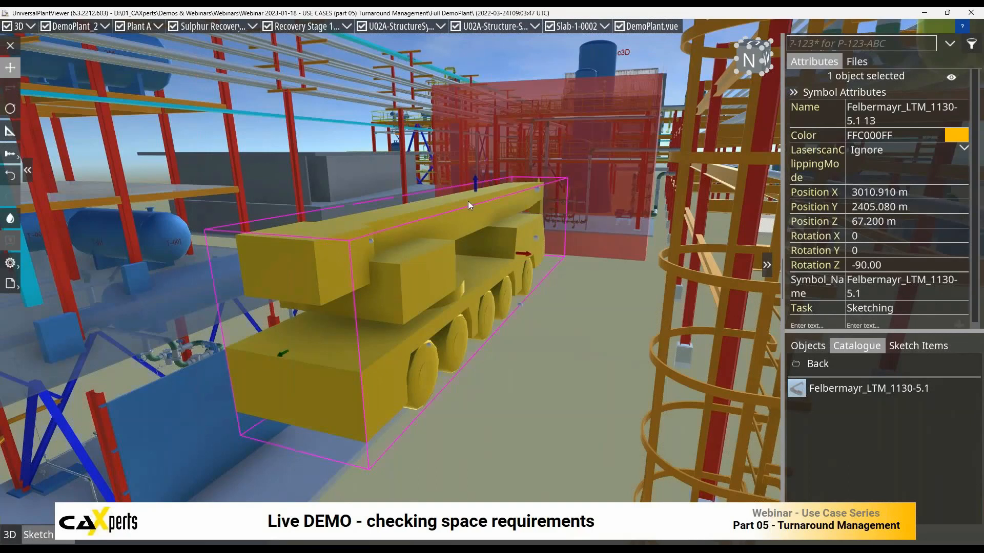
left_click_drag(371, 240, 381, 204)
middle_click_drag(577, 291, 522, 217)
left_click_drag(535, 214, 533, 191)
left_click_drag(542, 136, 540, 128)
left_click_drag(527, 306, 603, 321)
Place Scaffolding_1 from the catalogue beside the pipe rack left of the crane and set its Z rotation to -90 degrees.
middle_click_drag(540, 386, 602, 219)
scroll(594, 261, "down", 4)
scroll(594, 260, "down", 5)
left_click_drag(540, 241, 859, 251)
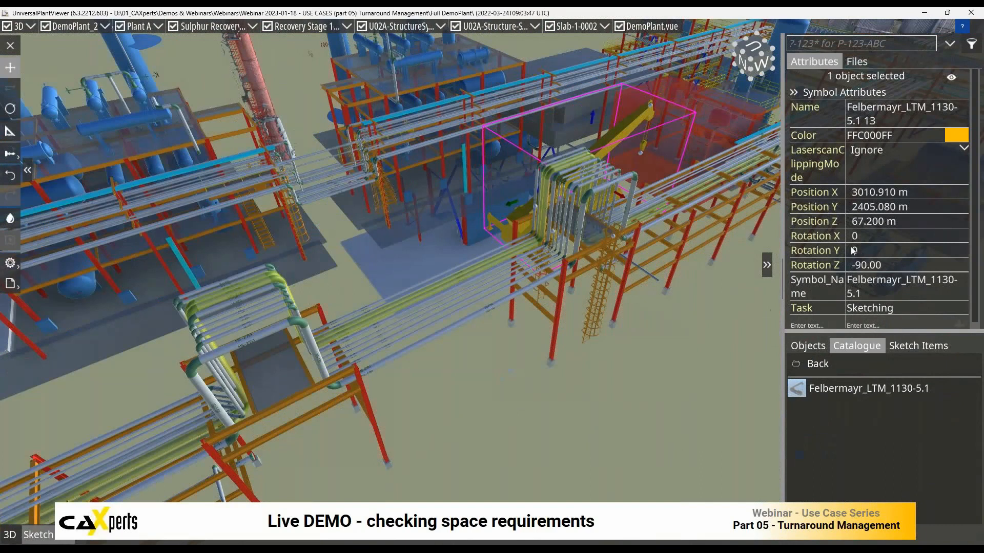
left_click_drag(550, 186, 401, 161)
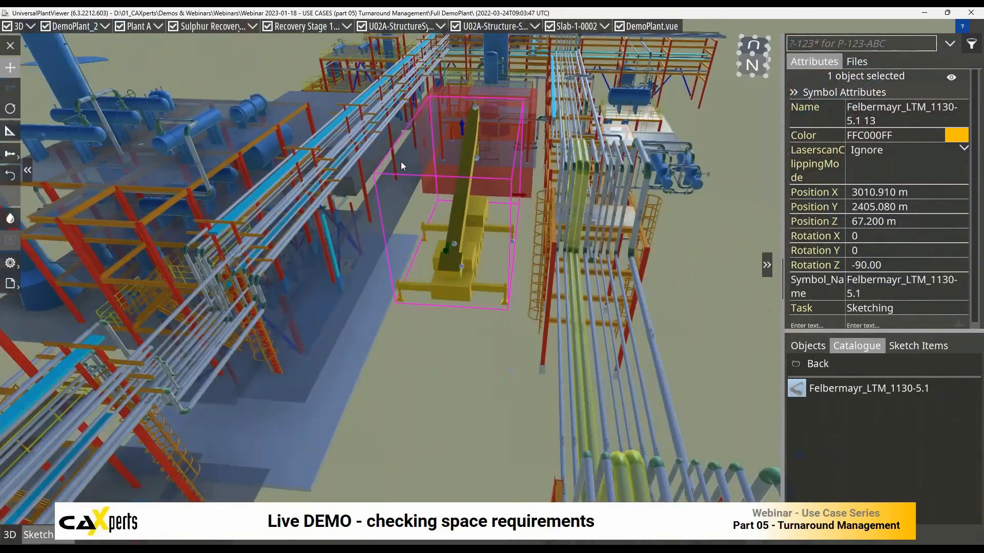
scroll(400, 162, "up", 5)
left_click(810, 367)
left_click(809, 366)
left_click(820, 467)
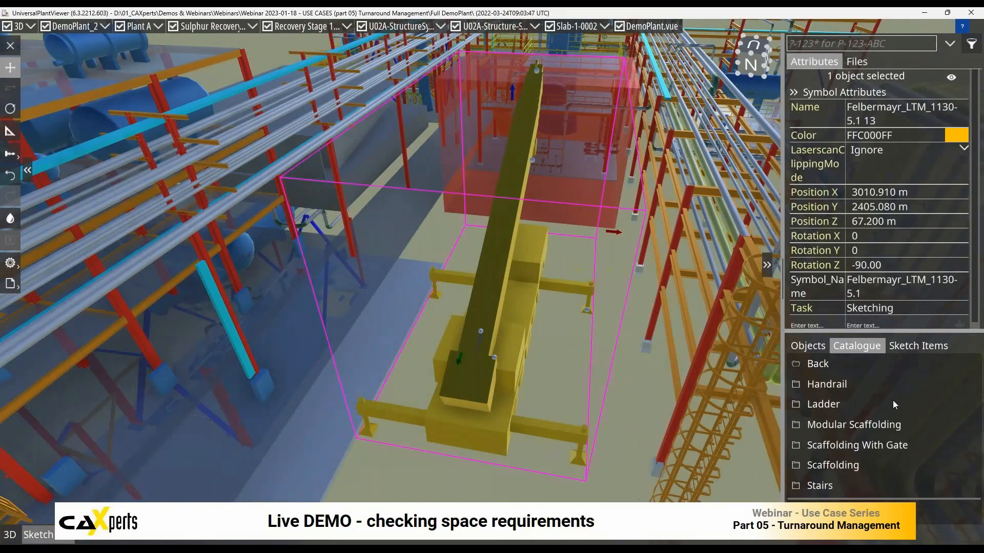
left_click(832, 468)
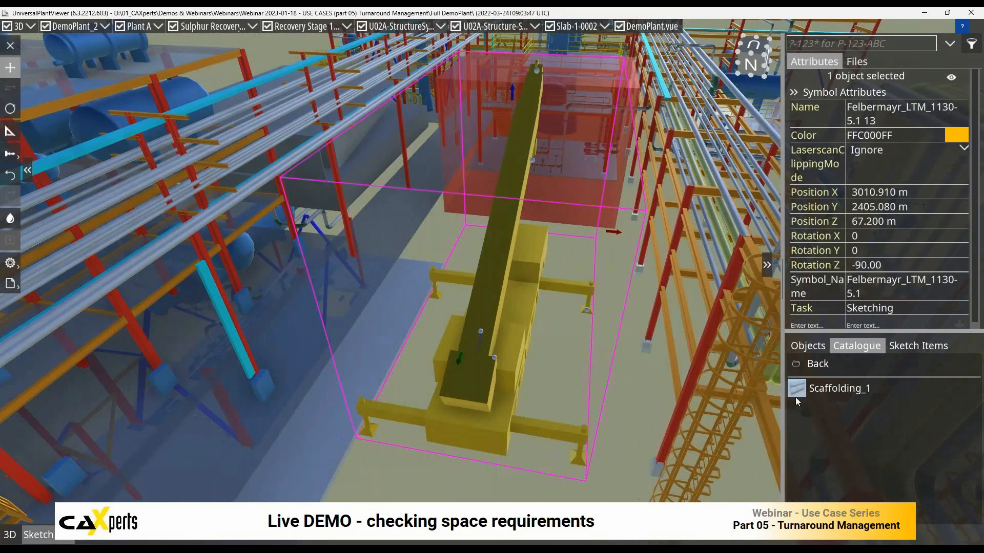
mouse_move(793, 393)
left_mouse_down()
mouse_move(425, 284)
mouse_move(400, 238)
left_mouse_up()
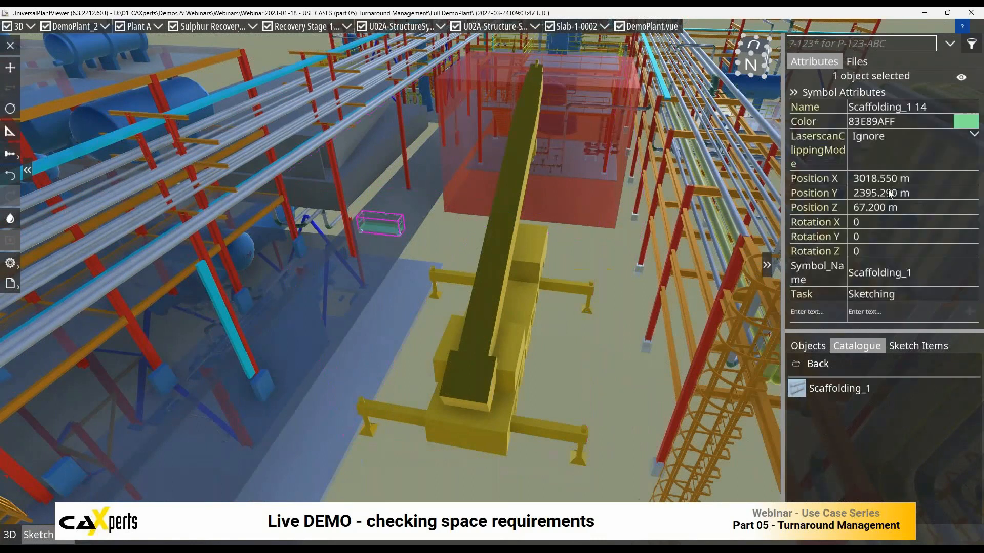
left_click(892, 251)
key("Return")
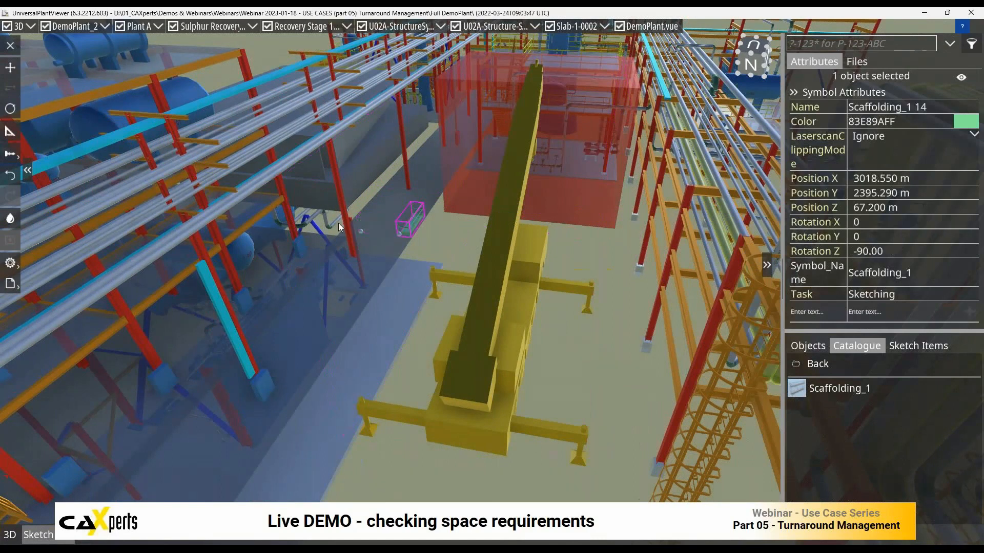
Raise the scaffolding to several levels and extend it along the pipe rack beside the red box using its control points.
scroll(410, 203, "up", 5)
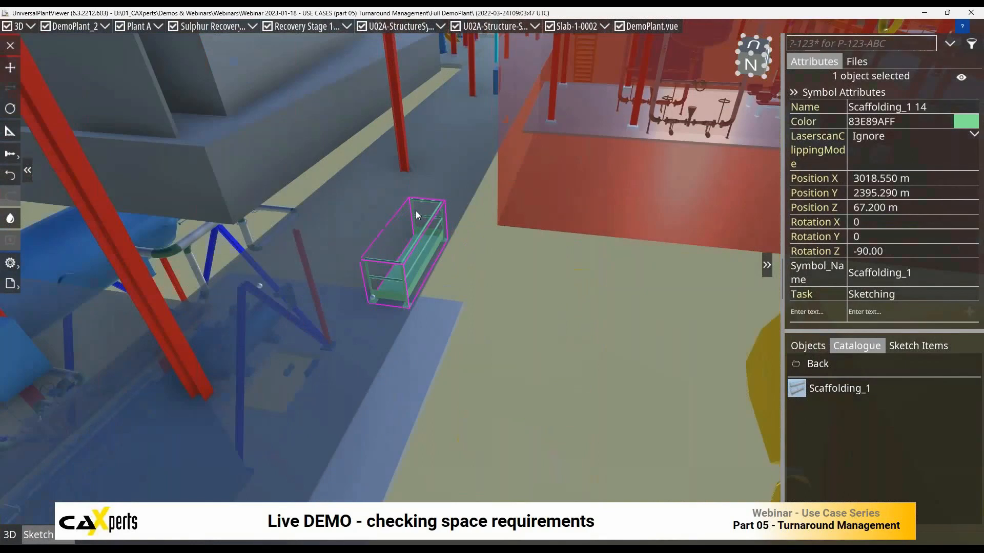
left_click_drag(372, 298, 363, 128)
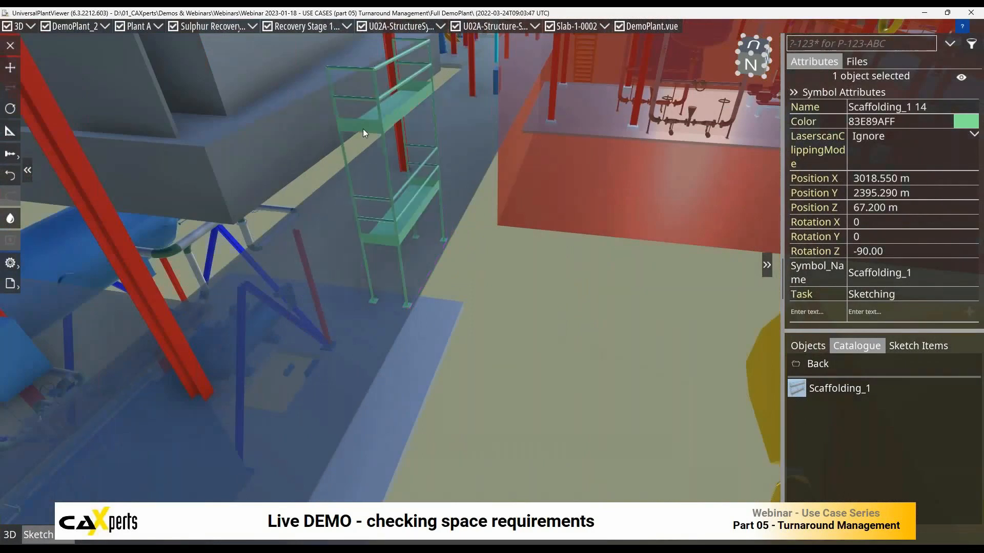
left_click_drag(429, 227, 554, 29)
left_click_drag(514, 66, 514, 66)
scroll(508, 193, "down", 3)
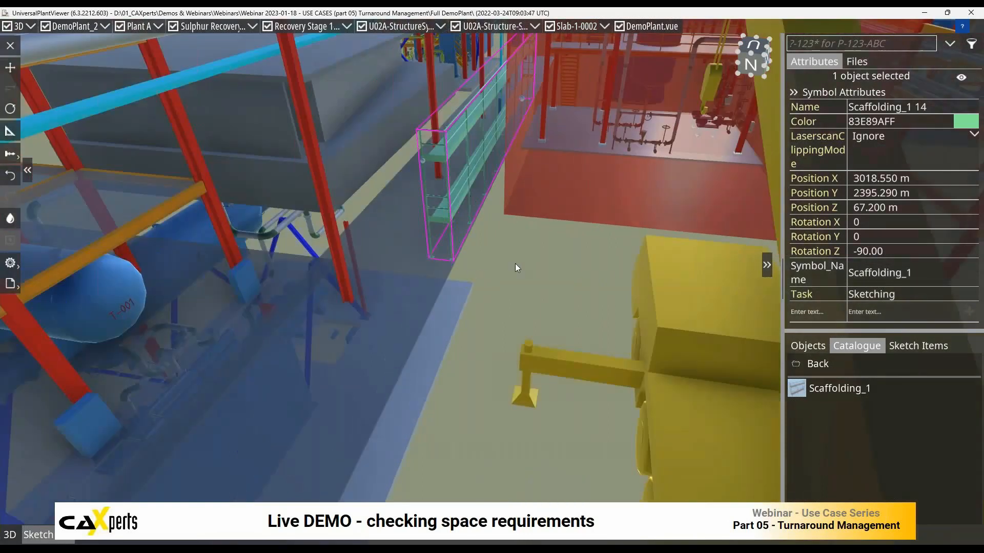
scroll(515, 263, "down", 3)
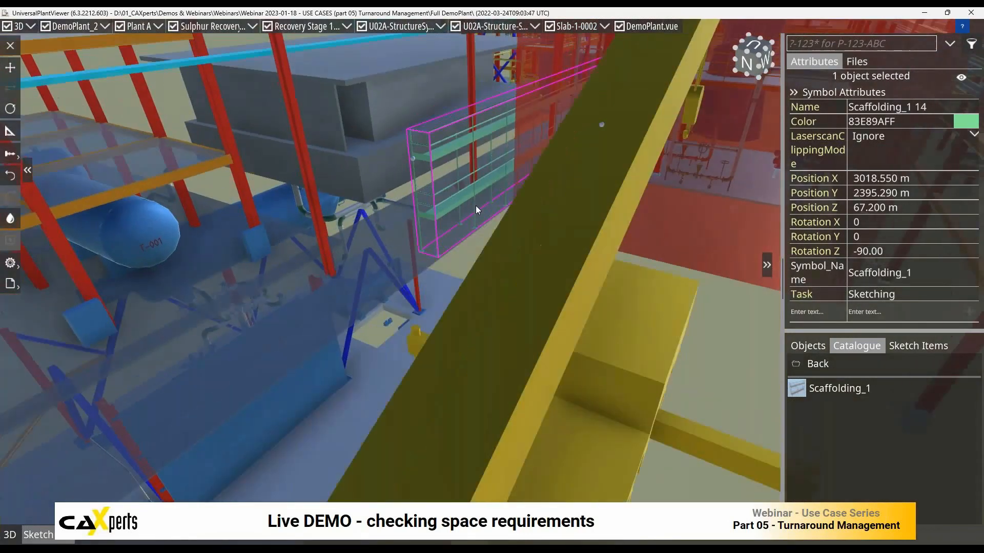
middle_click_drag(475, 205, 529, 309)
scroll(522, 345, "up", 2)
middle_click_drag(522, 344, 533, 318)
left_click_drag(542, 315, 561, 140)
middle_click_drag(561, 141, 519, 246)
Shift the scaffolding to about X 3018.06 m and colour it green (00FF00FF).
left_click(9, 75)
left_click_drag(595, 257, 600, 260)
left_click(10, 218)
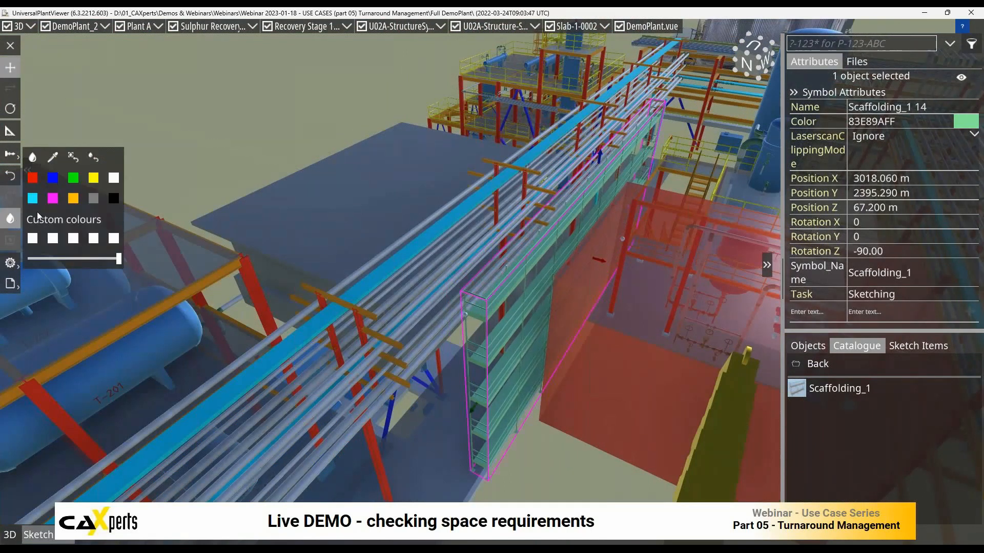
left_click(73, 180)
middle_click_drag(575, 460, 556, 446)
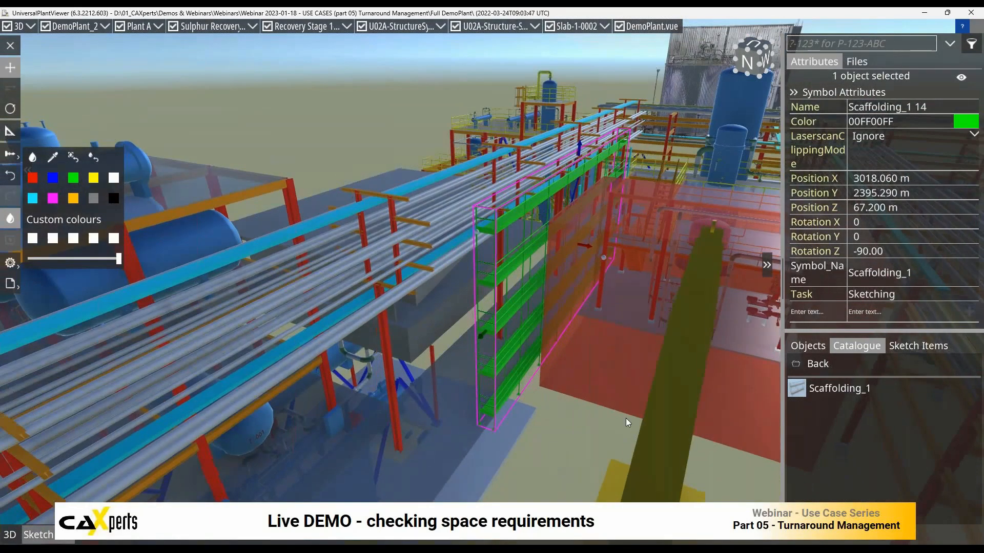
Place another Scaffolding_1 from the catalogue on the floor inside the laser-scanned Scantec3D building.
scroll(562, 388, "down", 4)
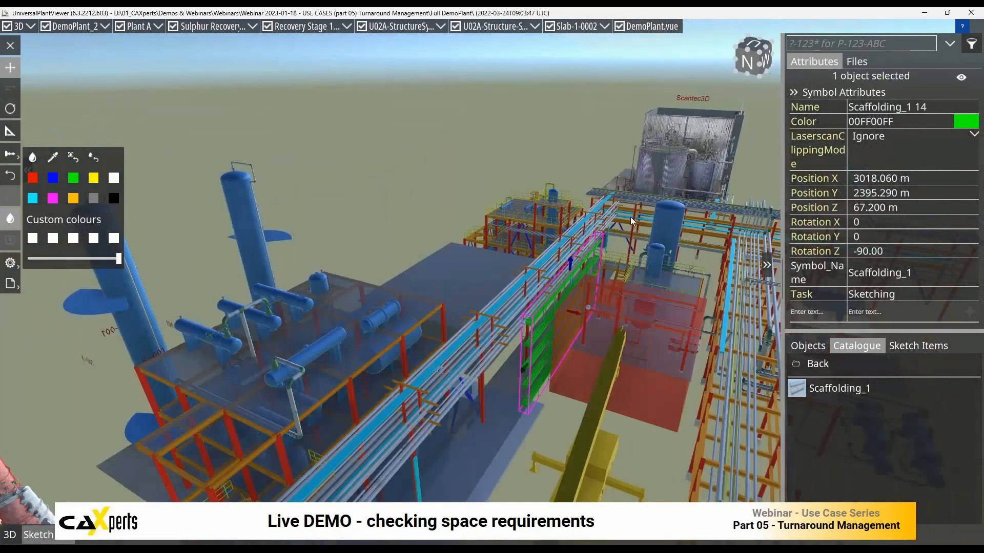
middle_click_drag(607, 241, 484, 293)
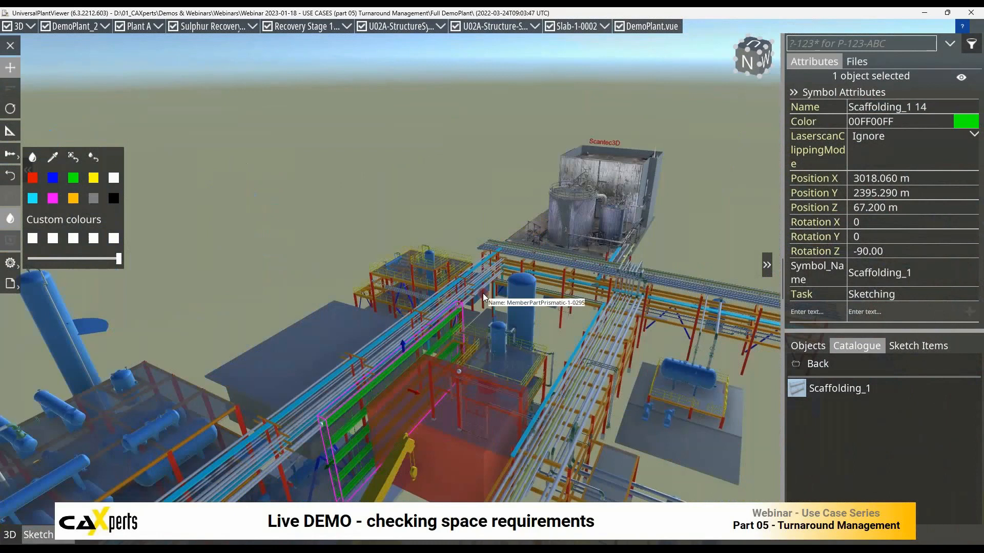
scroll(606, 205, "up", 3)
scroll(606, 205, "up", 2)
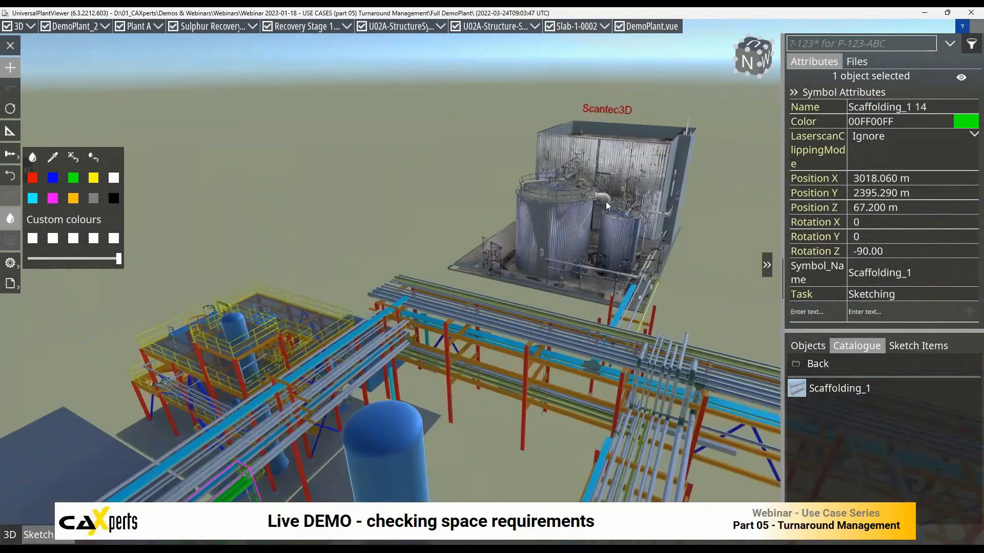
scroll(649, 210, "up", 2)
scroll(650, 210, "up", 6)
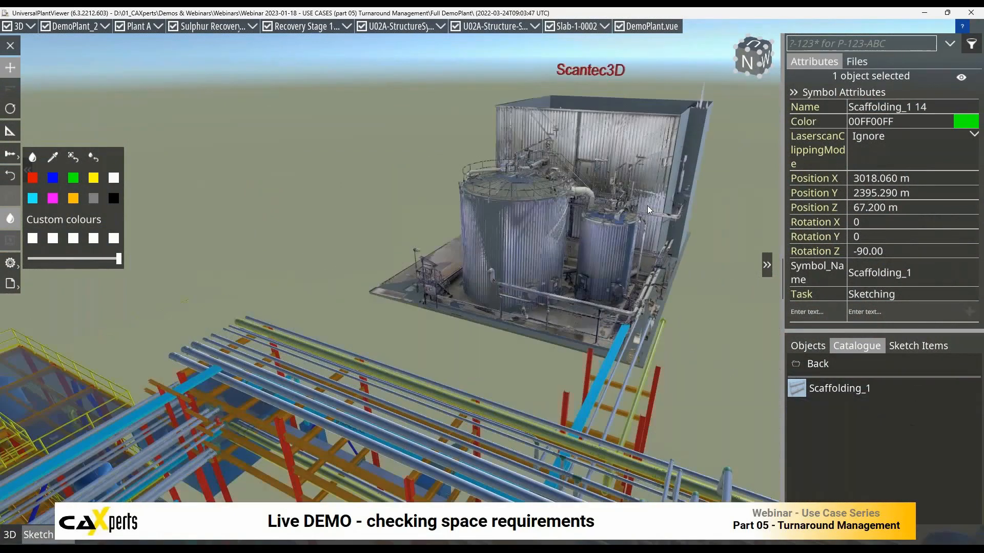
scroll(653, 205, "up", 8)
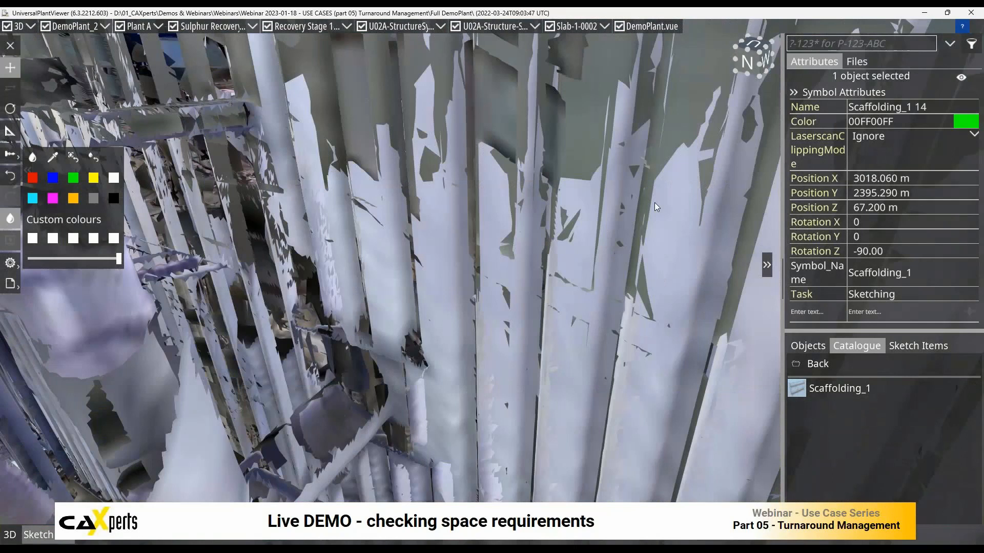
scroll(564, 222, "up", 5)
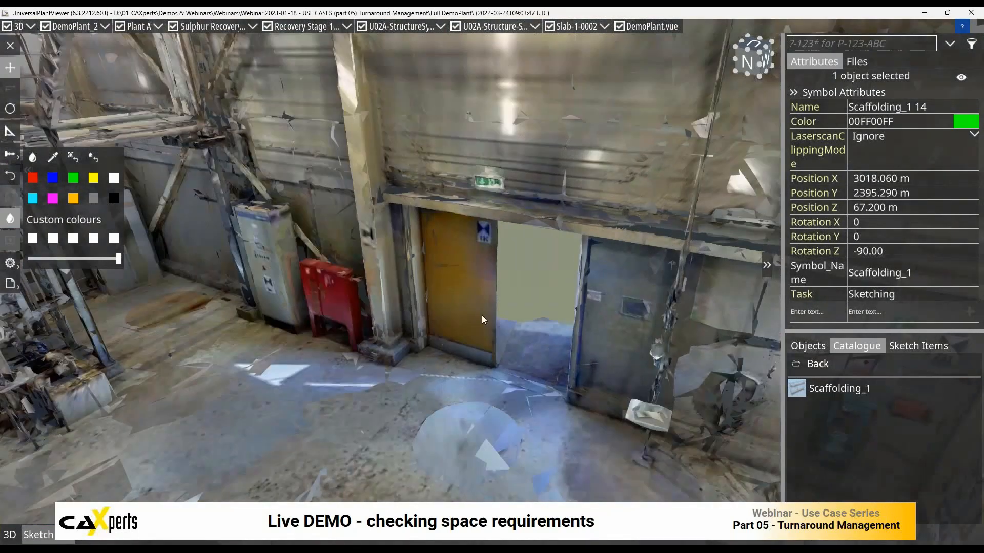
left_click_drag(432, 315, 339, 308)
left_click_drag(799, 394, 551, 396)
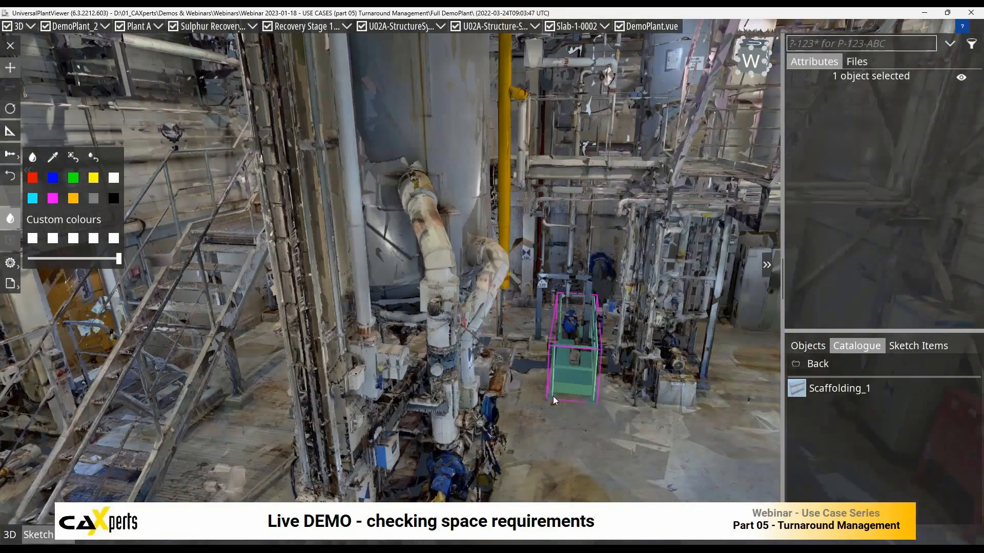
Move the new scaffolding to about X 3015.23 m, Y 2324.49 m next to the scanned piping and raise it to several levels.
left_click(11, 68)
left_click_drag(573, 404, 510, 389)
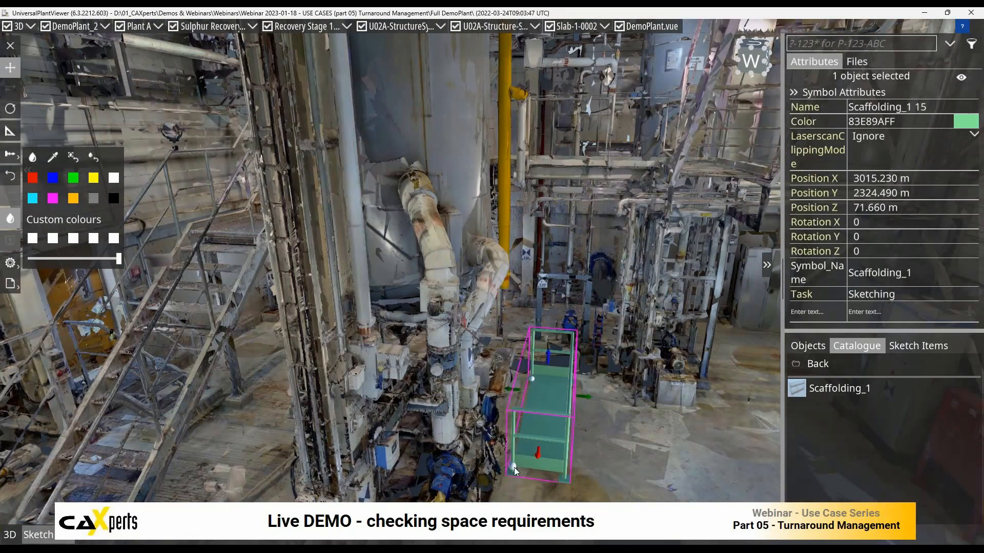
left_click_drag(514, 446, 514, 162)
left_click_drag(599, 424, 563, 463)
scroll(601, 414, "down", 5)
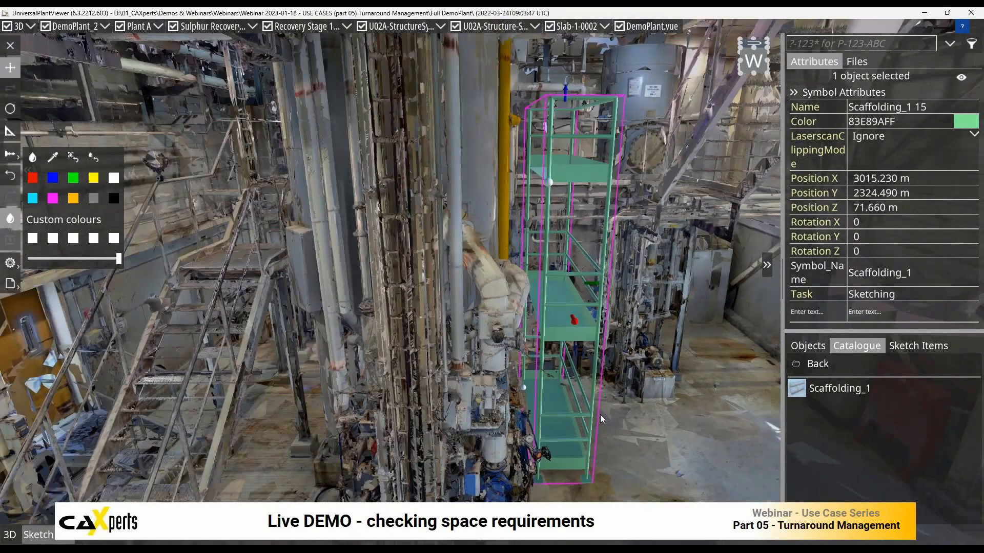
Close the sketch and return to the plain 3D plant model.
scroll(613, 379, "up", 3)
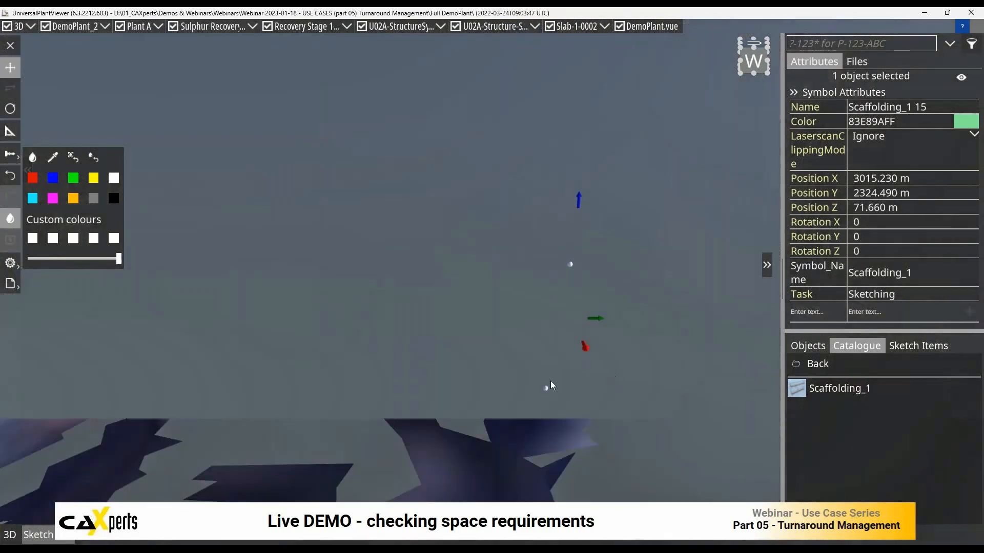
left_click_drag(480, 377, 537, 362)
scroll(537, 364, "down", 10)
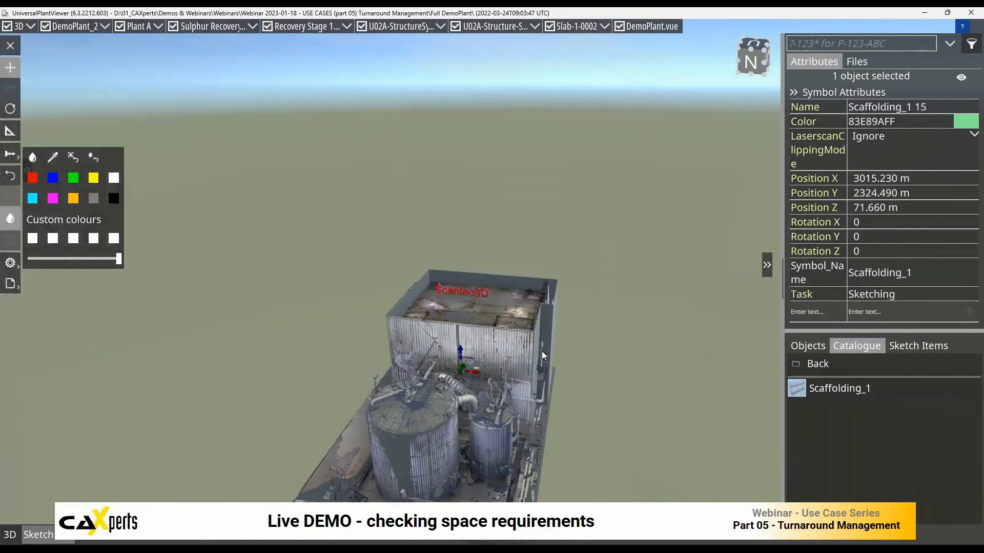
scroll(538, 353, "down", 5)
middle_click_drag(520, 422, 537, 303)
middle_click_drag(529, 367, 538, 294)
left_click(805, 520)
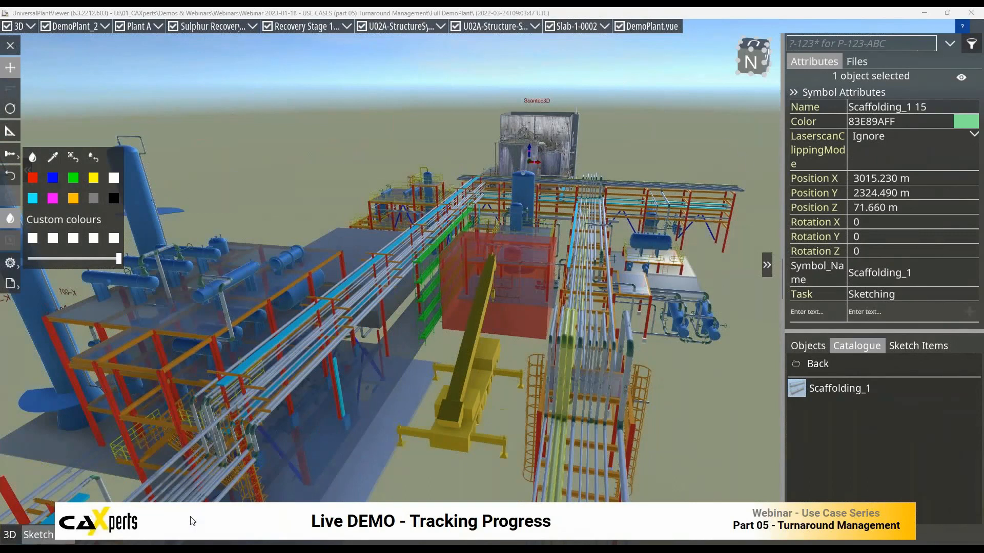
left_click(70, 541)
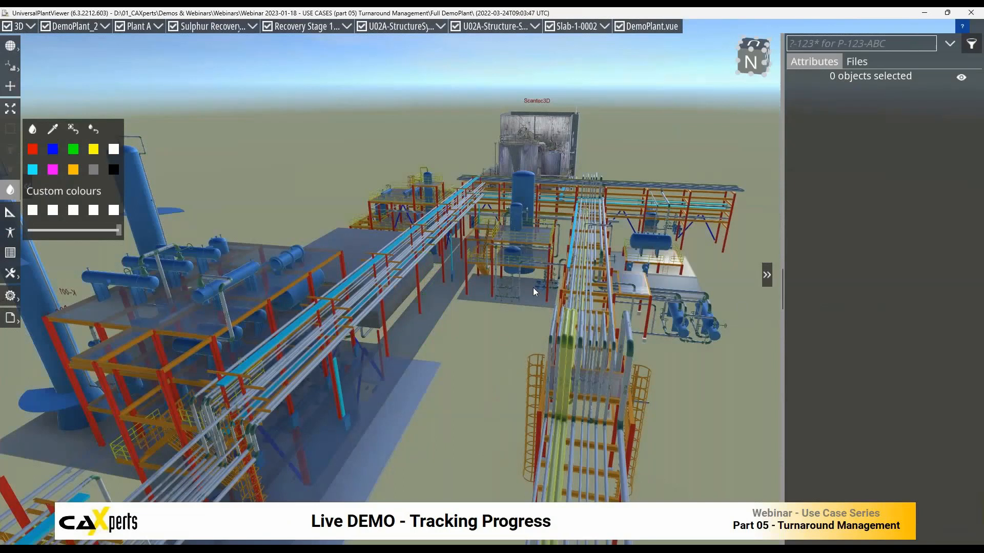
Start the 4D System Animation from the model's Animations folder and set its playback speed to 12 hours/s.
scroll(519, 288, "up", 2)
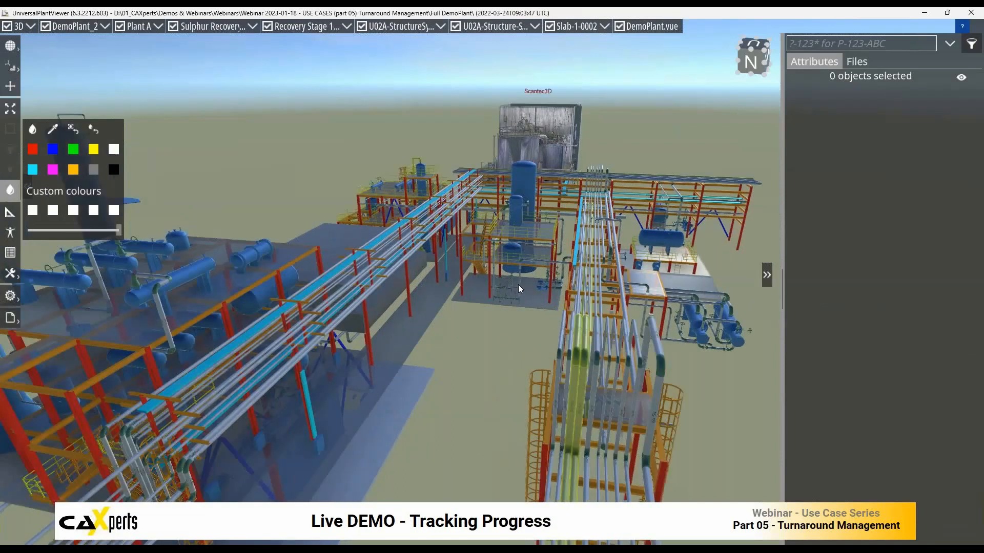
scroll(519, 288, "up", 2)
left_click(856, 62)
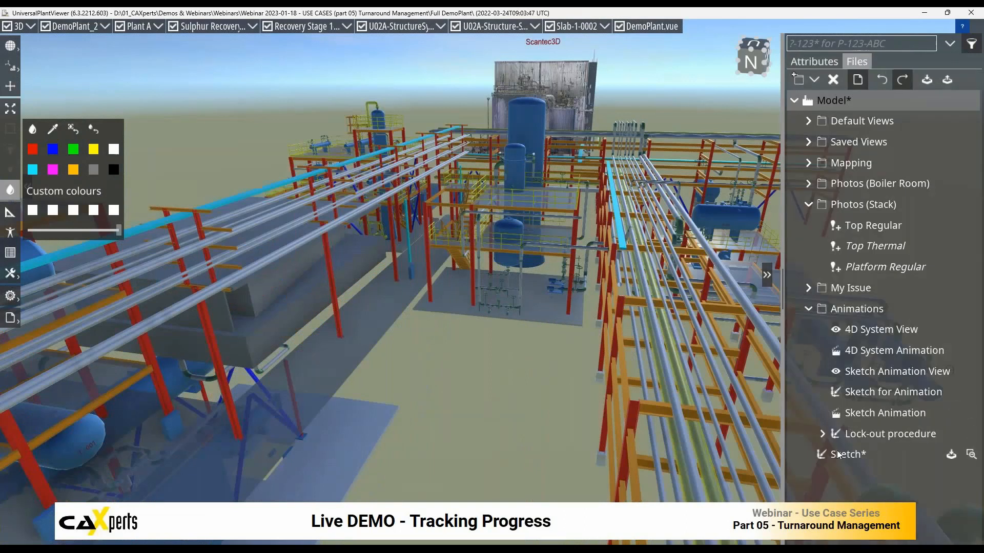
left_click(971, 351)
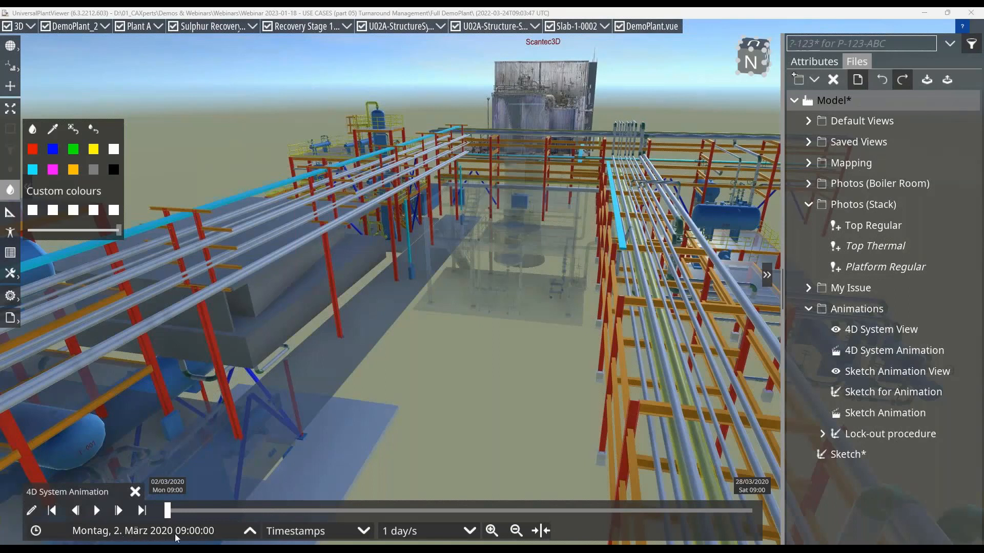
left_click(470, 531)
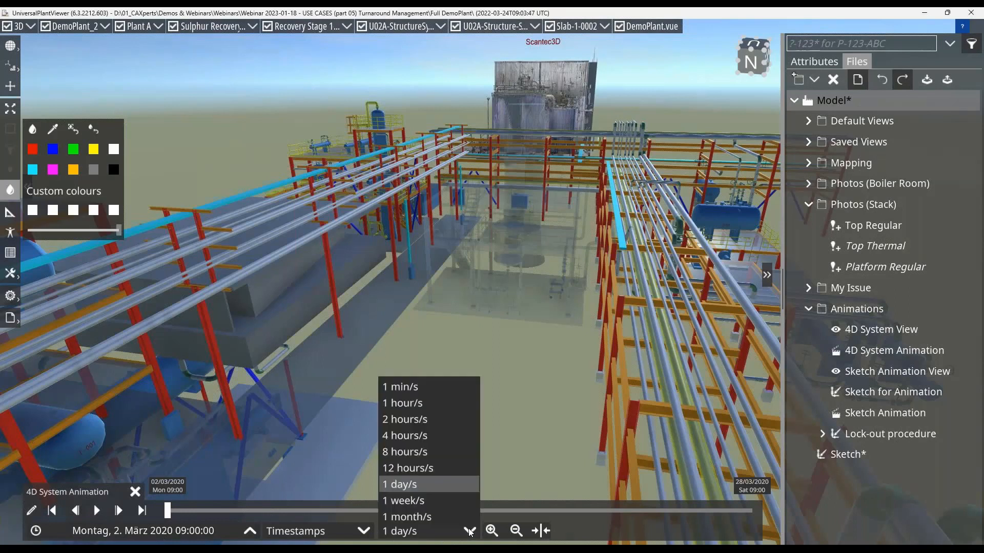
left_click(425, 469)
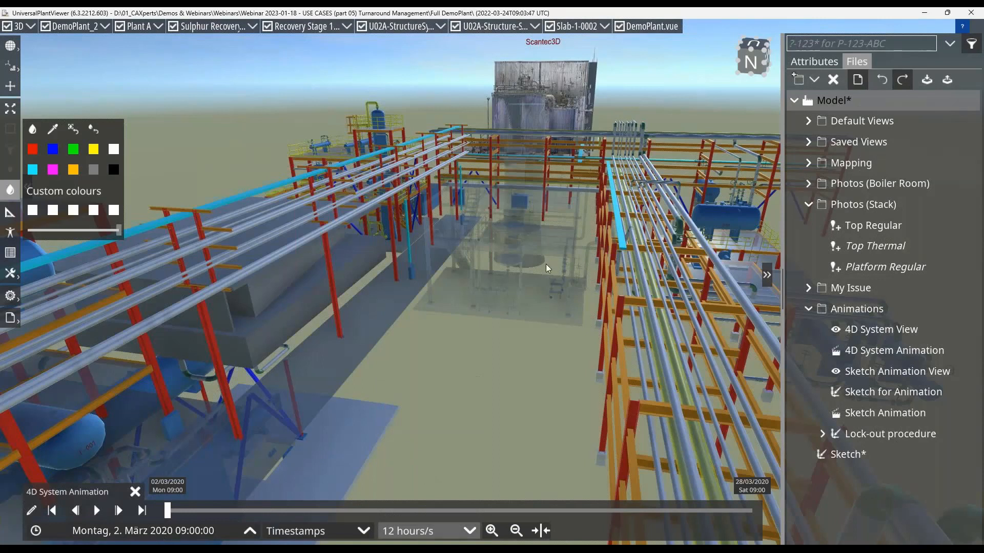
Play the 4D System Animation from 2 March 2020, pausing in stages up to about midday on 6 March to examine the structure's foundations.
scroll(523, 281, "up", 1)
scroll(524, 281, "up", 4)
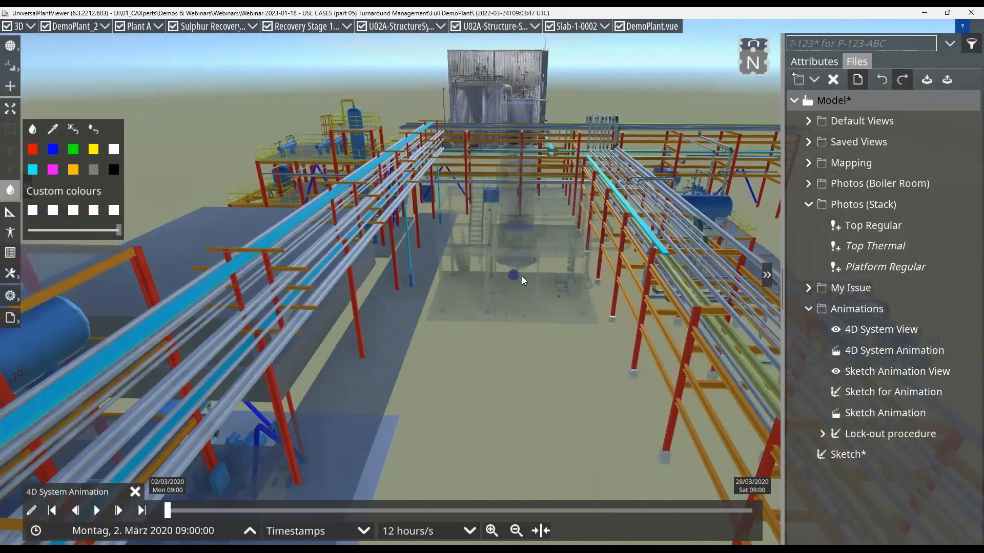
scroll(543, 224, "up", 1)
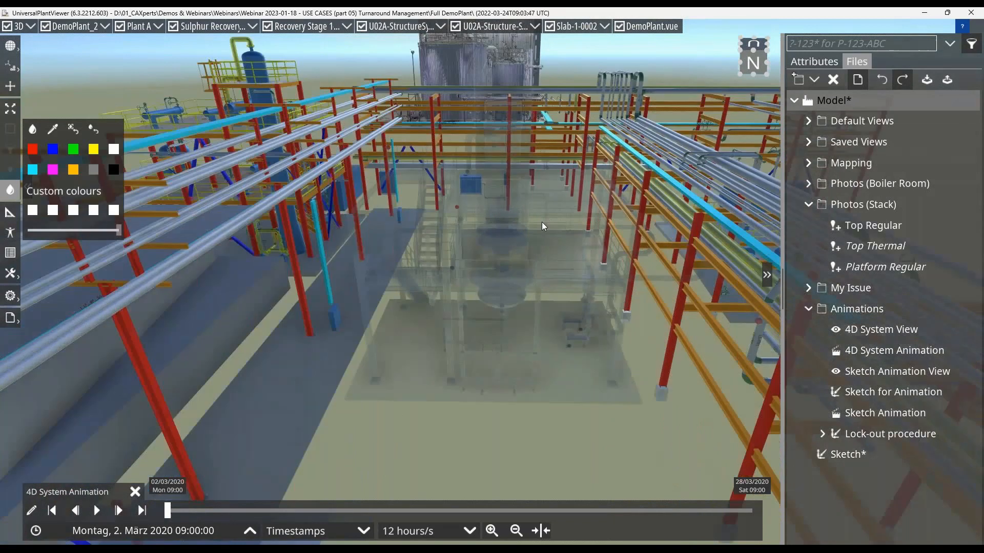
left_click(97, 511)
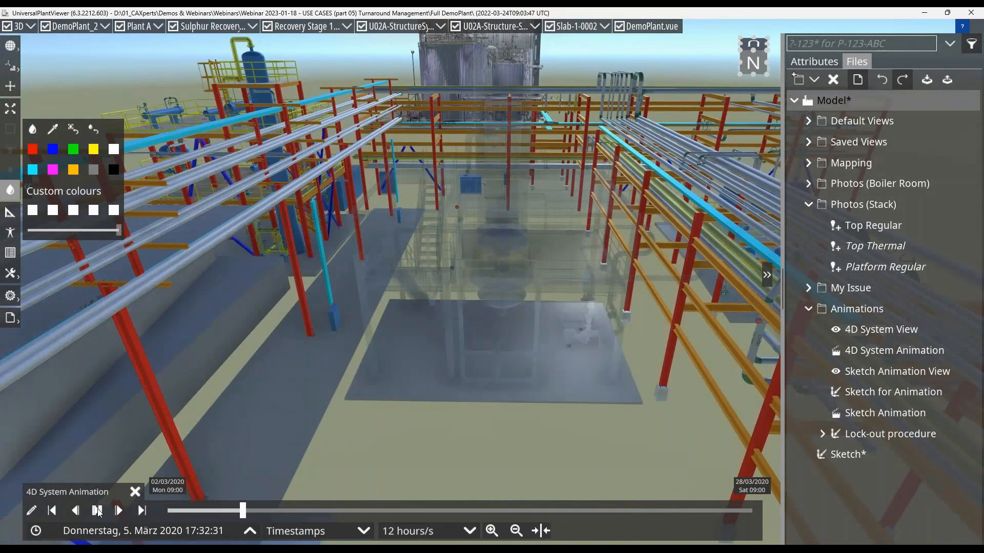
left_click(97, 511)
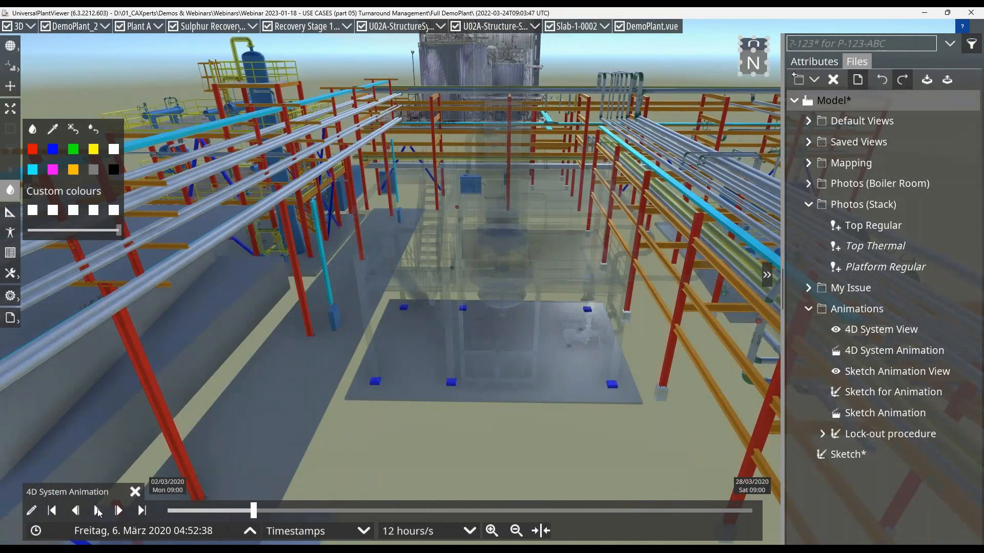
left_click(98, 511)
left_click(98, 511)
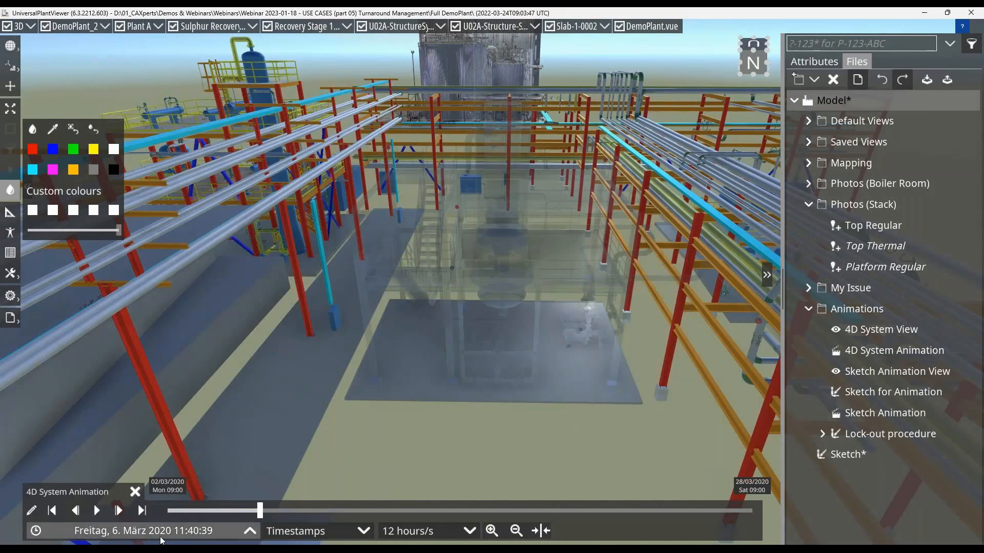
Continue the animation in stages, pausing on 7, 12 and 22 March 2020 to examine steelwork, platforms and piping, and close it.
left_click(97, 511)
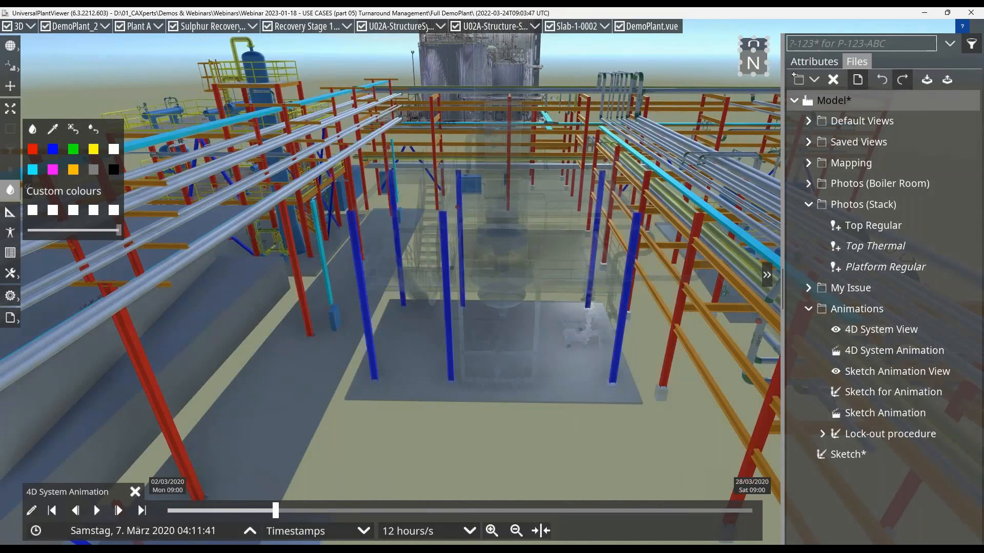
left_click(97, 511)
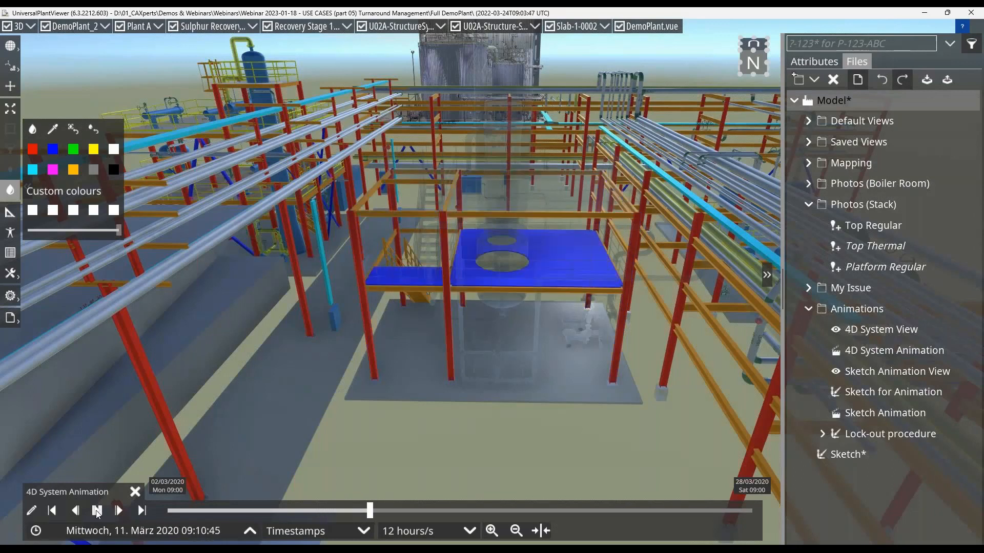
left_click(96, 511)
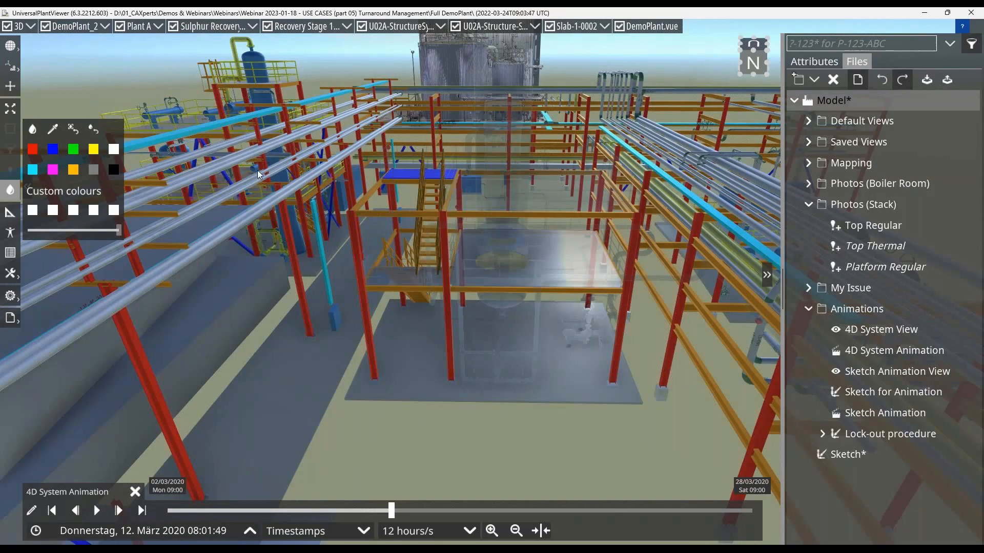
left_click(97, 511)
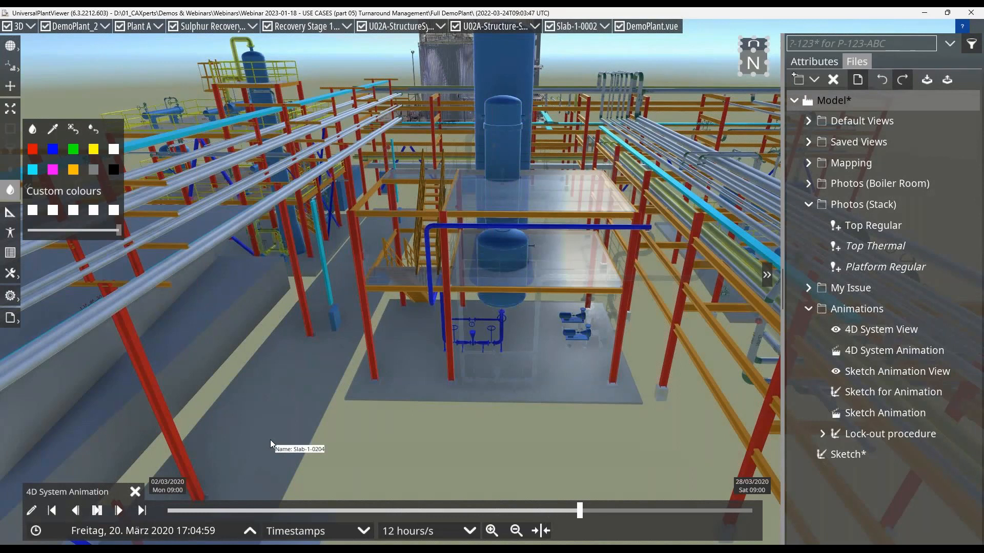
left_click(98, 511)
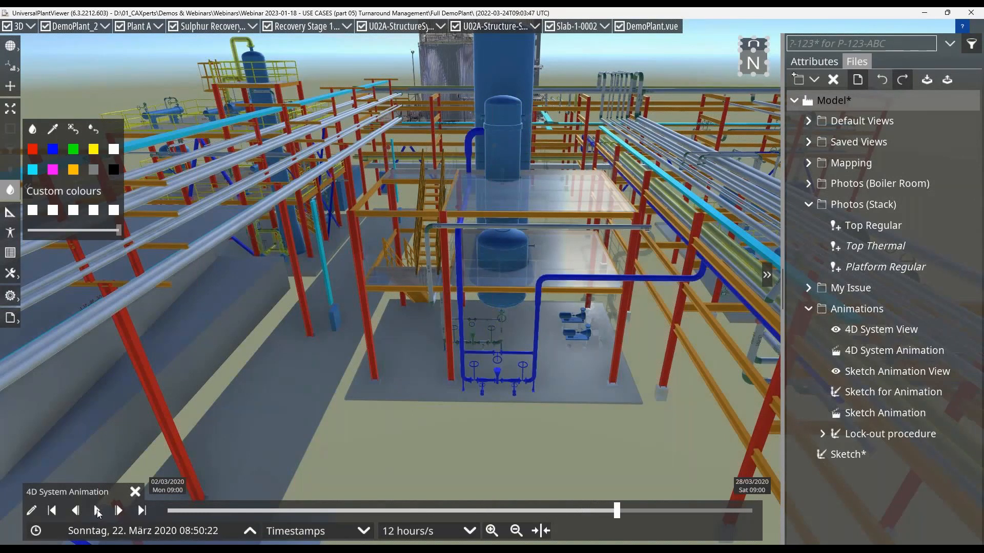
left_click(137, 493)
Expand the Saved Views folder and open the Stack (3D) saved view.
mouse_move(968, 226)
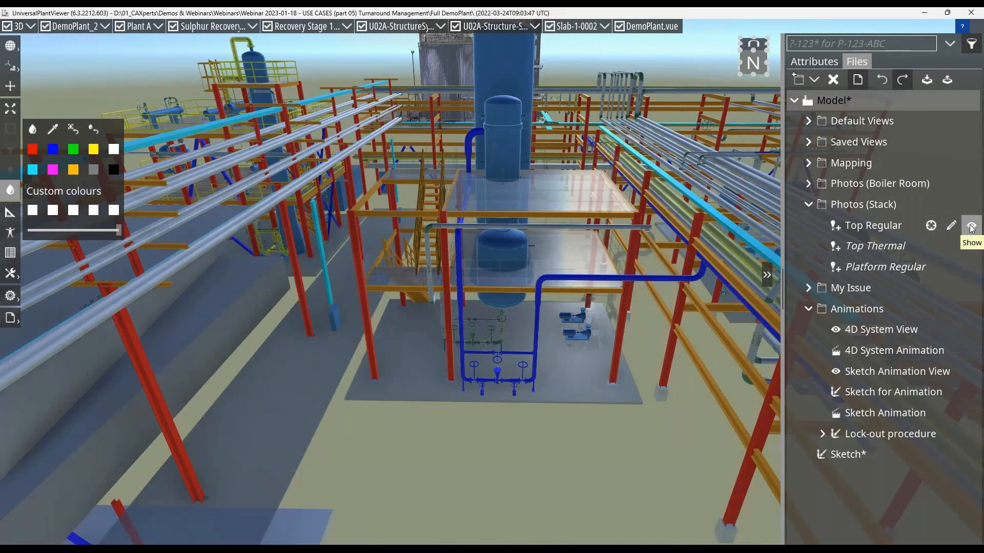
left_click(804, 146)
mouse_move(947, 188)
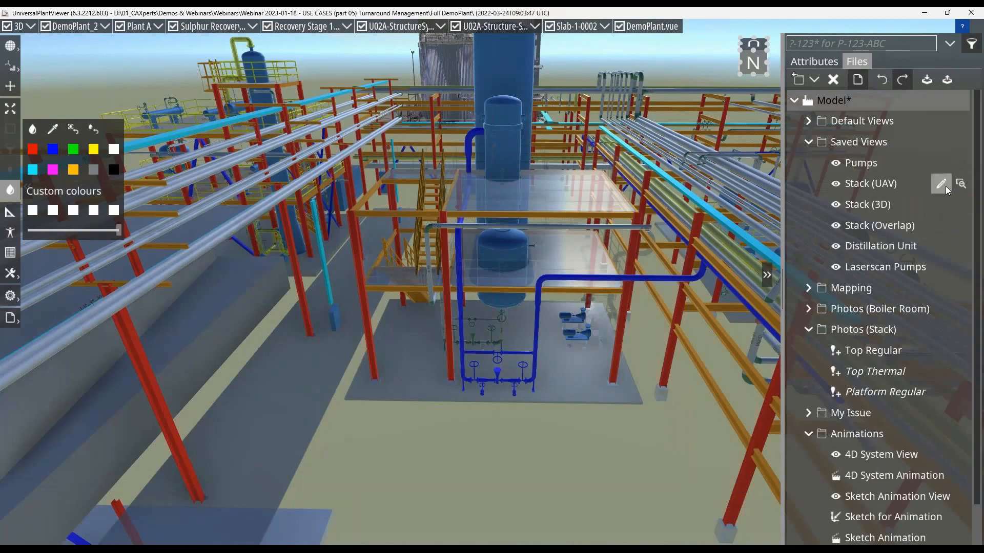
mouse_move(961, 205)
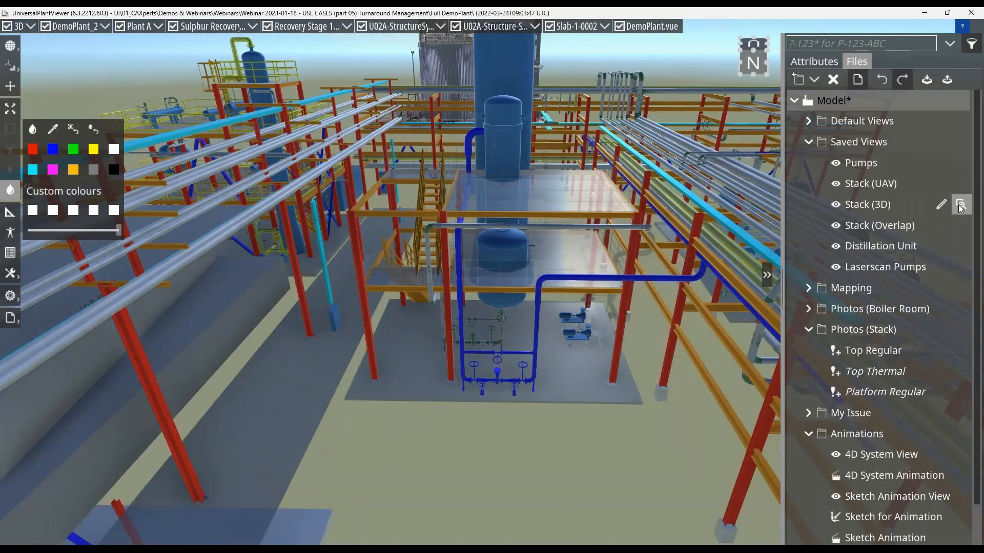
left_click(960, 205)
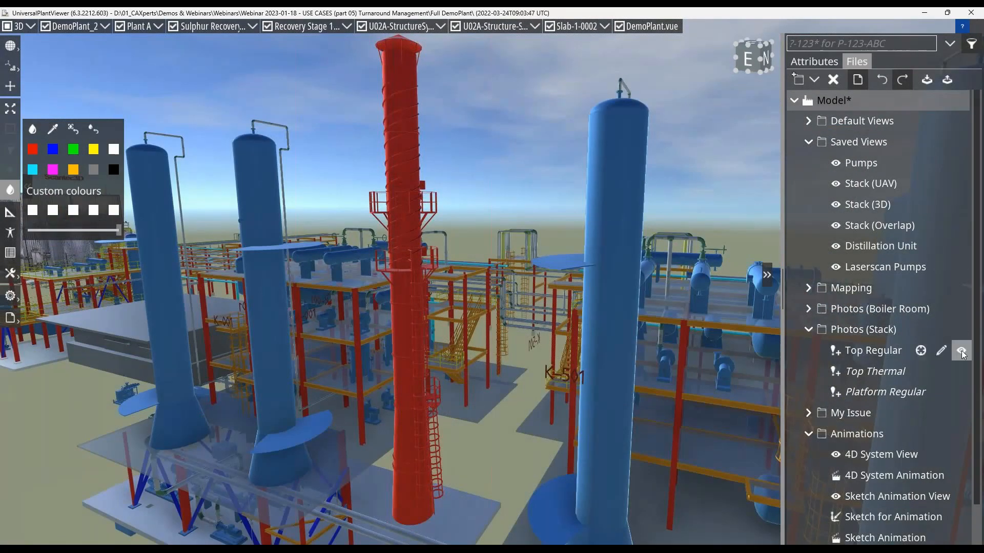
Overlay the Top Regular photo on the 3D stack, vary its transparency to compare it with the model, and unlock the camera.
left_click(961, 352)
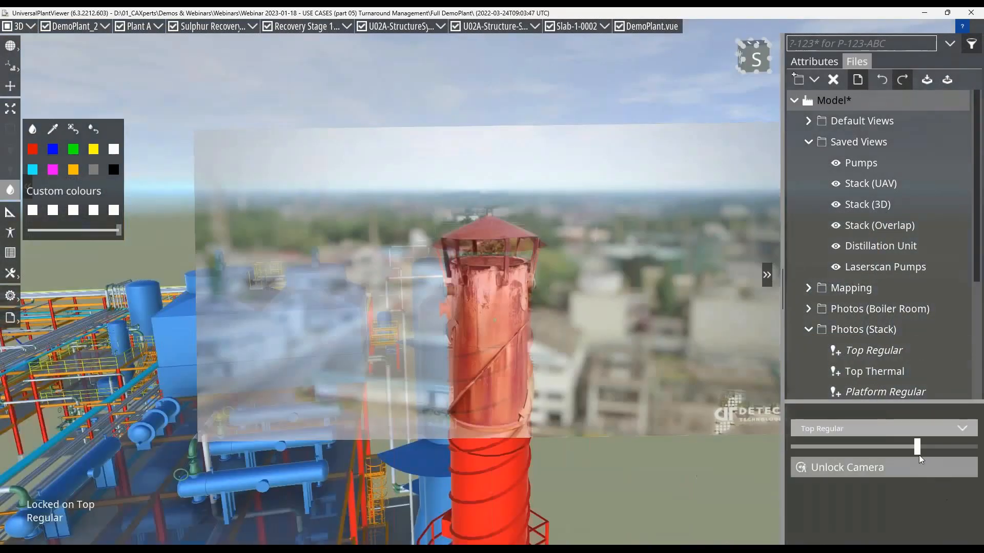
mouse_move(918, 451)
left_mouse_down()
mouse_move(816, 456)
mouse_move(973, 455)
mouse_move(807, 446)
mouse_move(957, 447)
mouse_move(890, 450)
mouse_move(903, 450)
left_mouse_up()
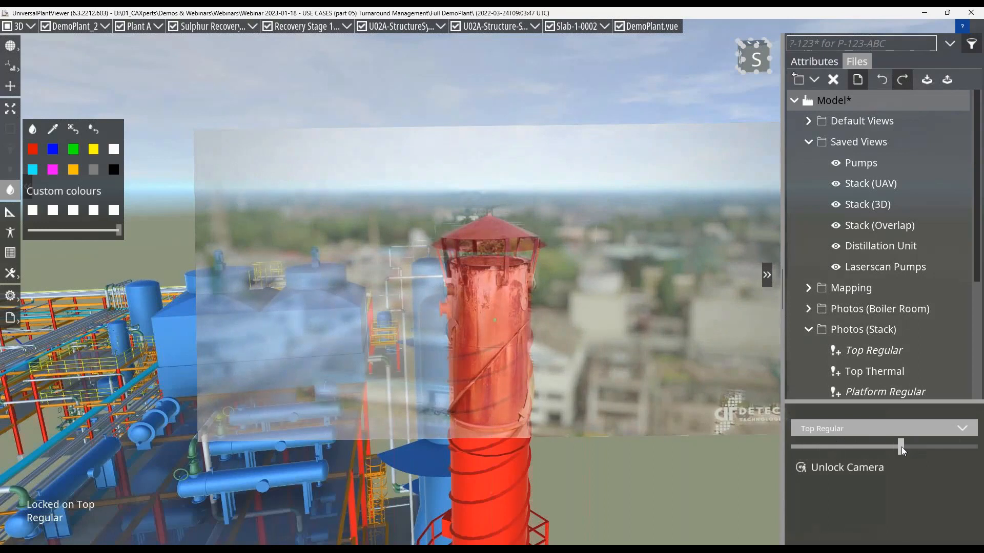
mouse_move(903, 451)
left_mouse_down()
mouse_move(786, 458)
mouse_move(892, 459)
left_mouse_up()
left_click_drag(892, 459, 930, 457)
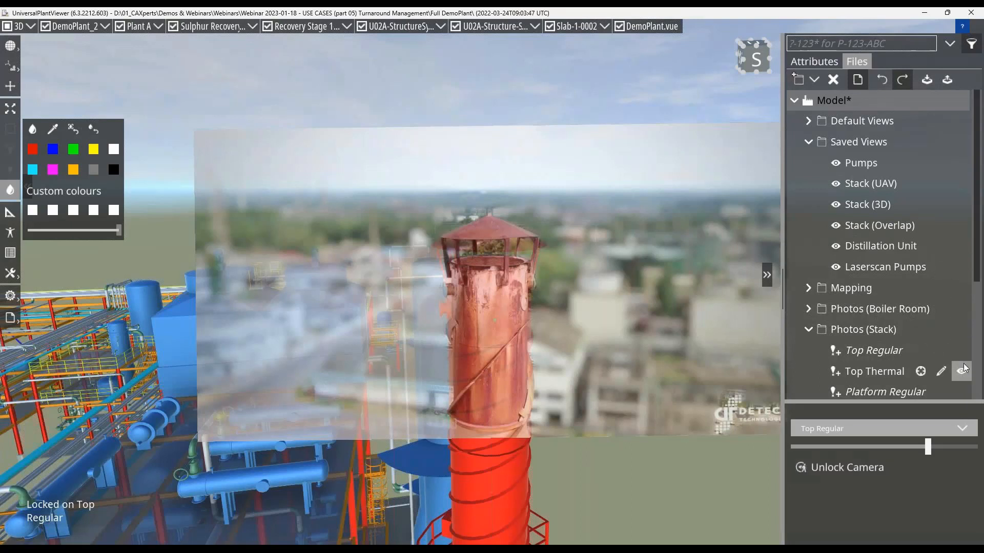
left_click(815, 463)
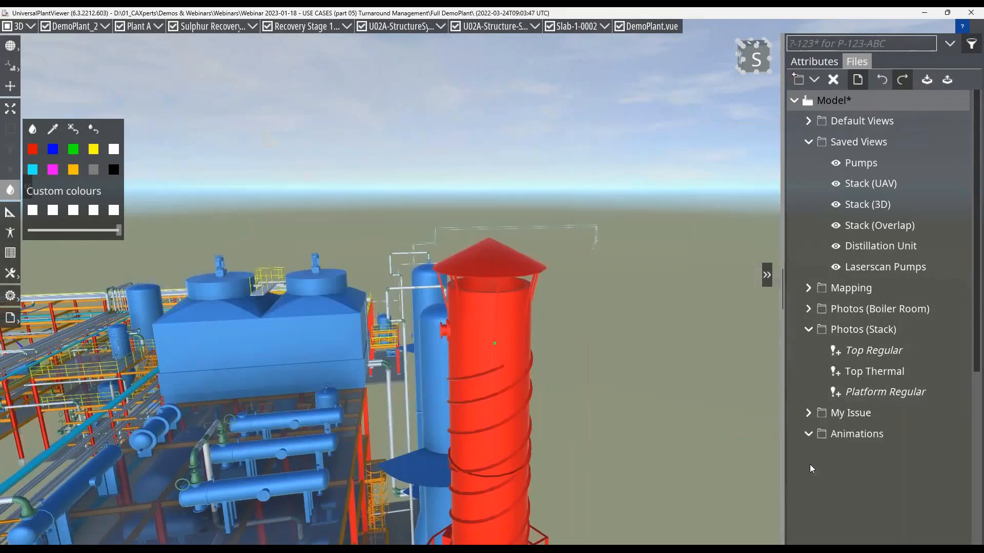
Switch to the Stack (UAV) saved view and show the Top Thermal photo over the scanned stack.
left_click(965, 376)
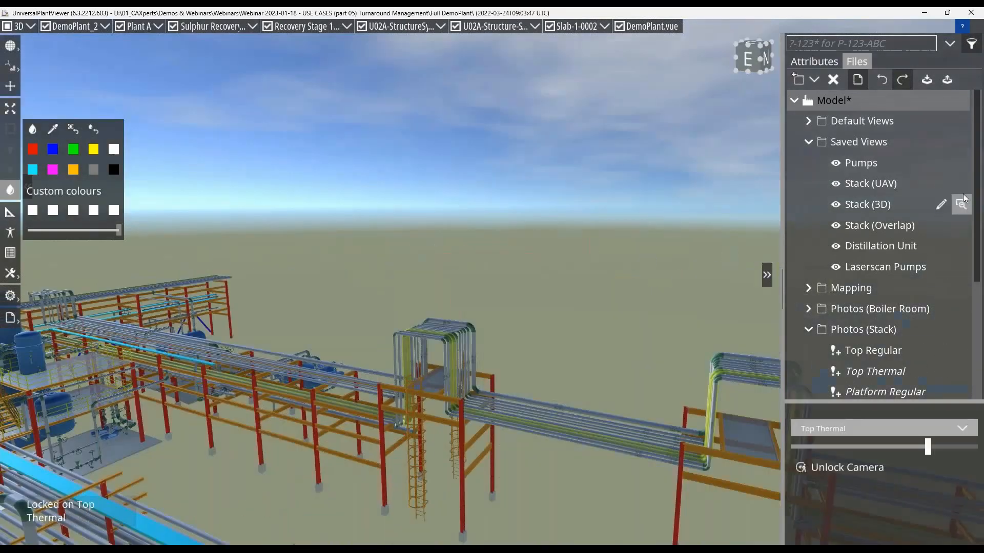
left_click(960, 184)
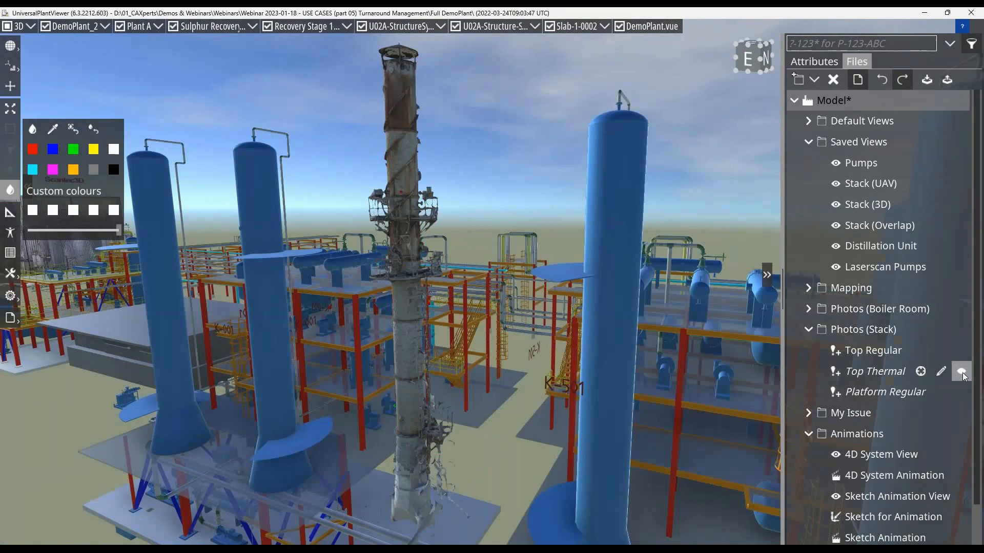
left_click(962, 376)
left_click(962, 372)
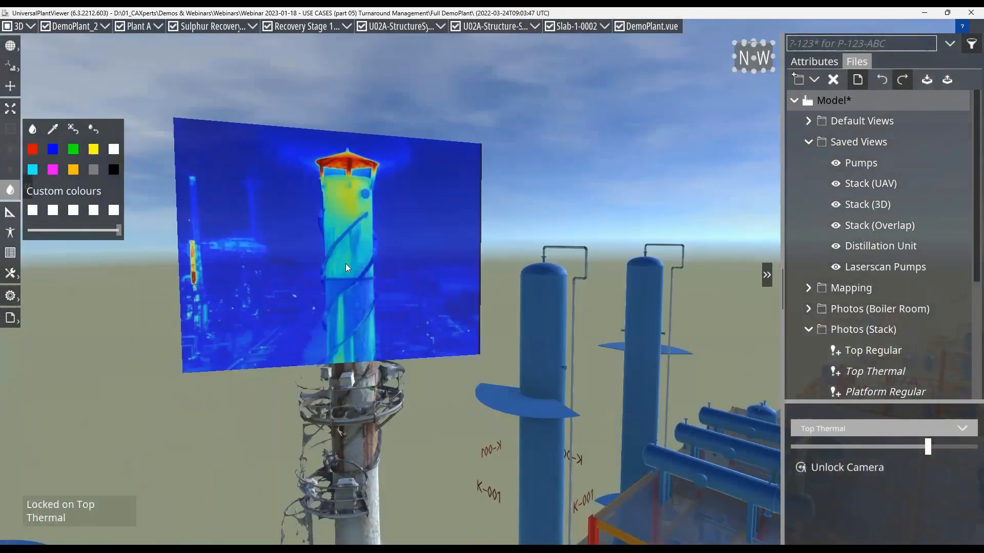
Examine the thermal image of the stack at nearly full opacity and unlock the camera from the photo.
scroll(461, 226, "up", 3)
scroll(461, 226, "down", 2)
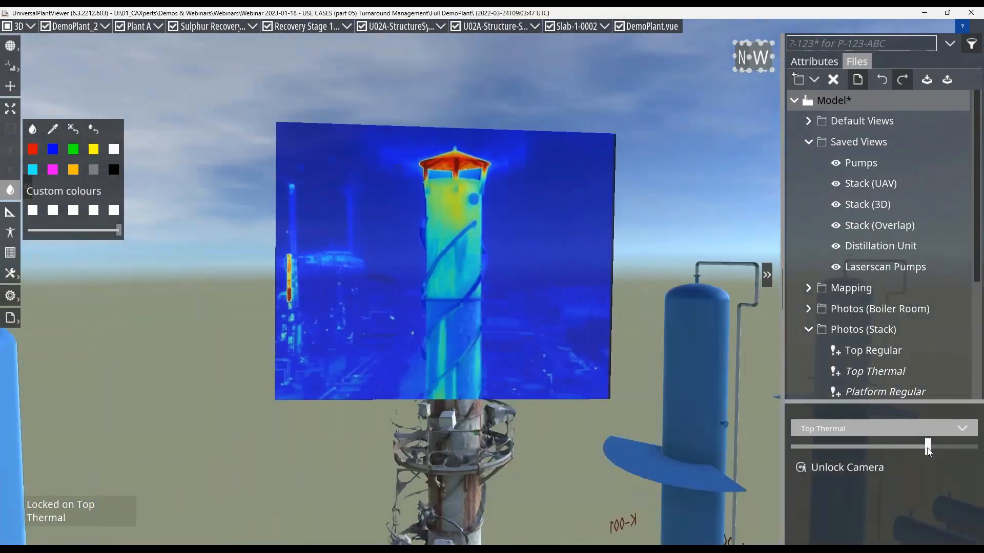
left_click_drag(928, 450, 966, 452)
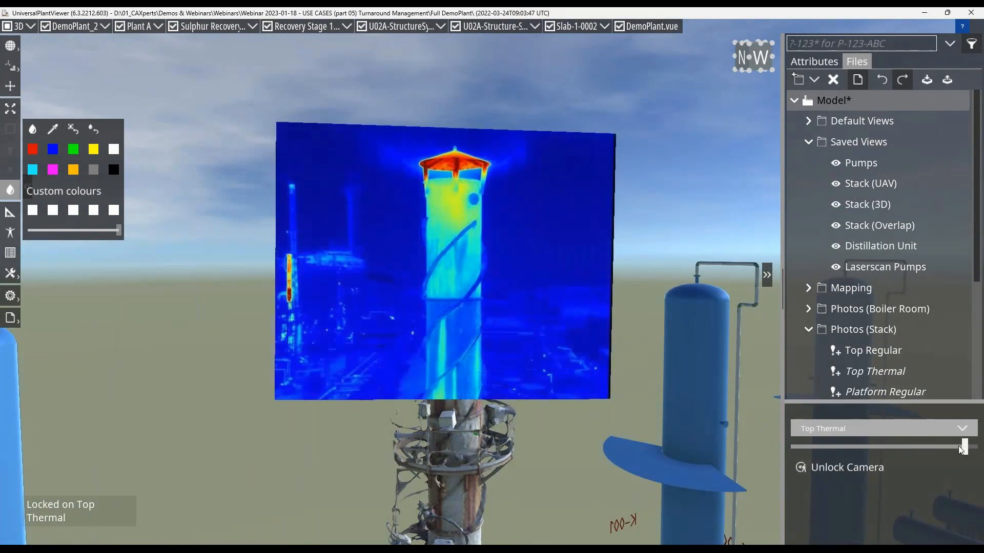
left_click(854, 478)
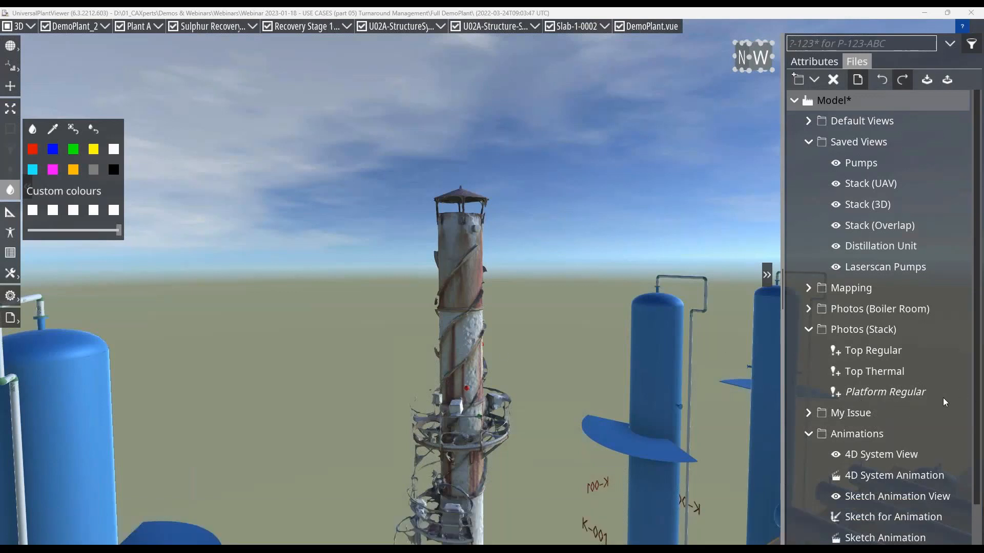
Open the crane sketch Sketch for Animation and load the Sketch Animation in place of the 4D System Animation.
scroll(941, 408, "down", 1)
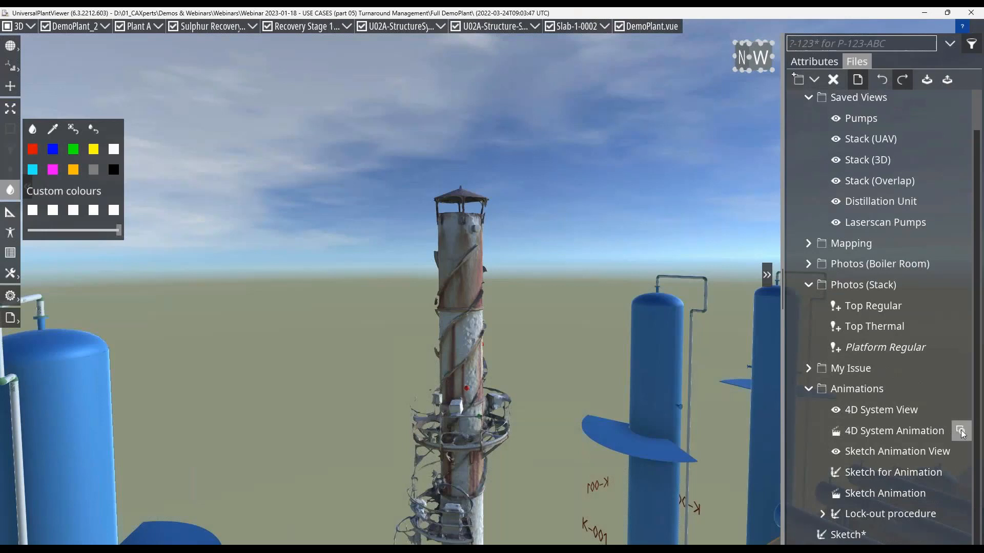
left_click(961, 432)
mouse_move(962, 474)
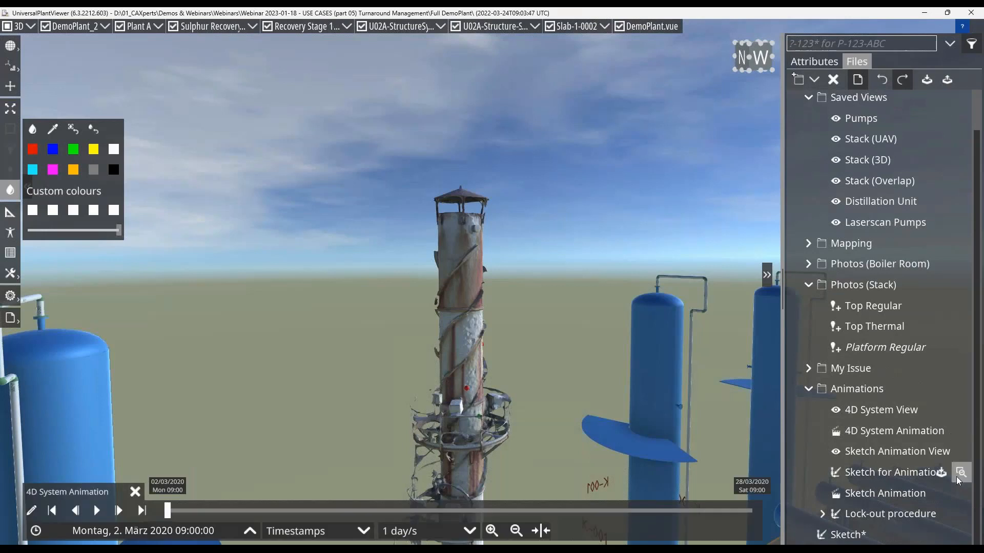
left_click(962, 473)
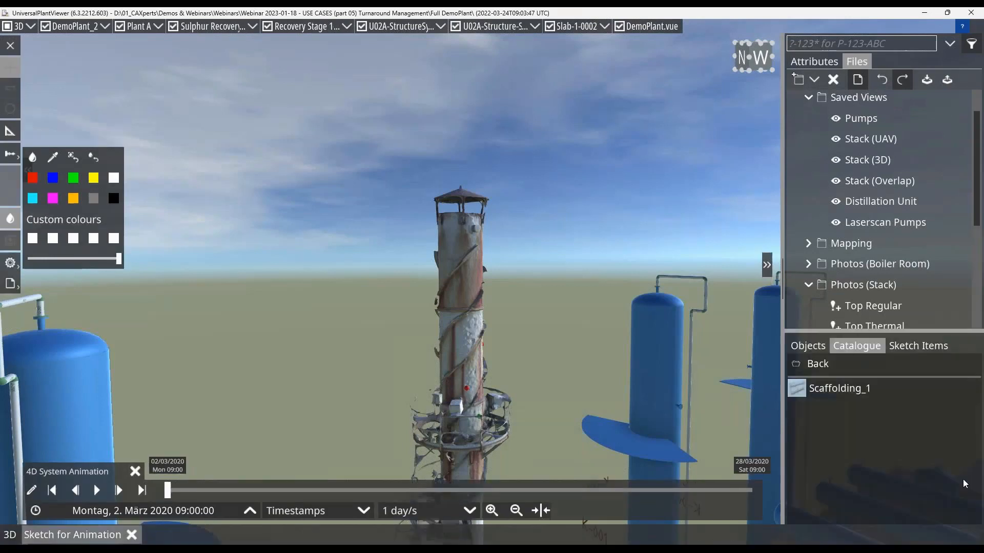
scroll(968, 267, "down", 3)
scroll(968, 268, "down", 2)
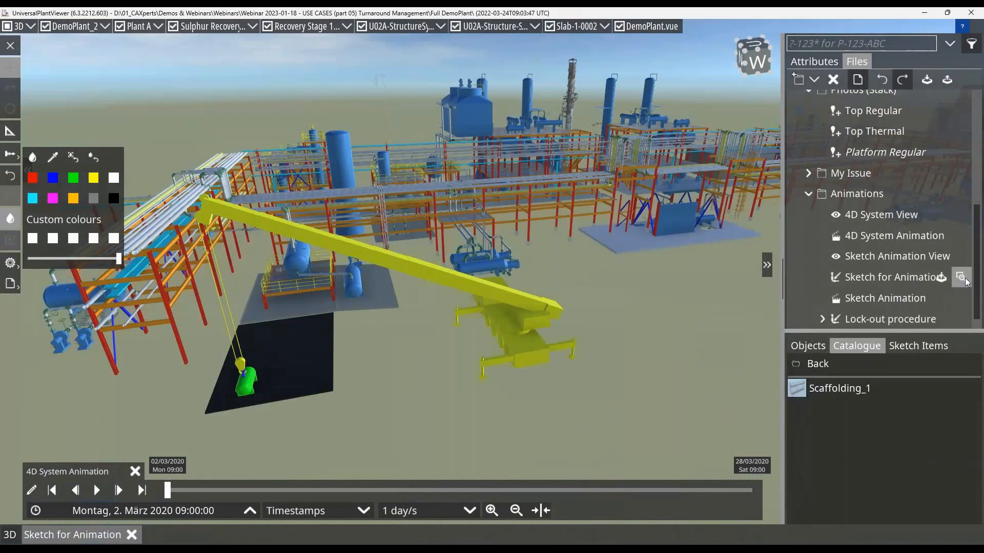
left_click(134, 471)
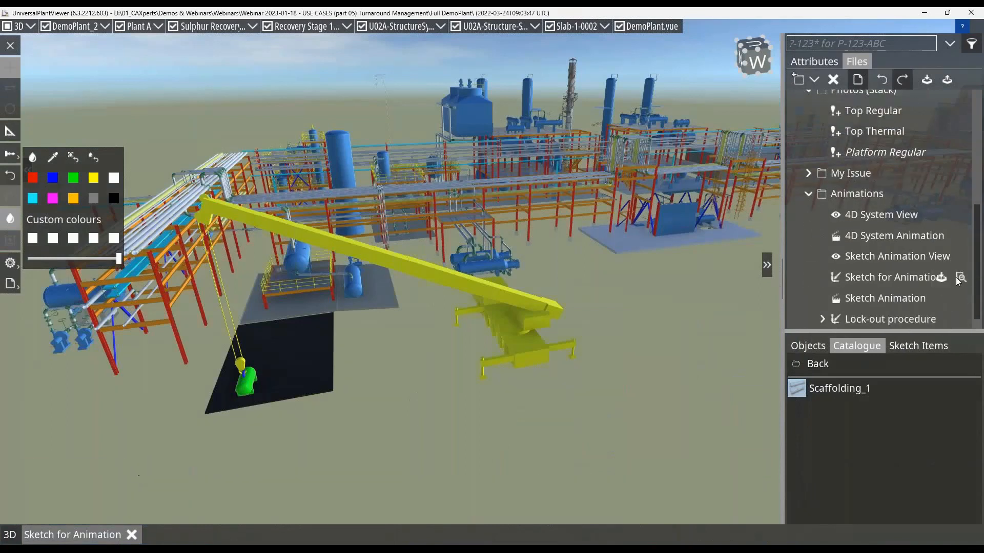
left_click(961, 300)
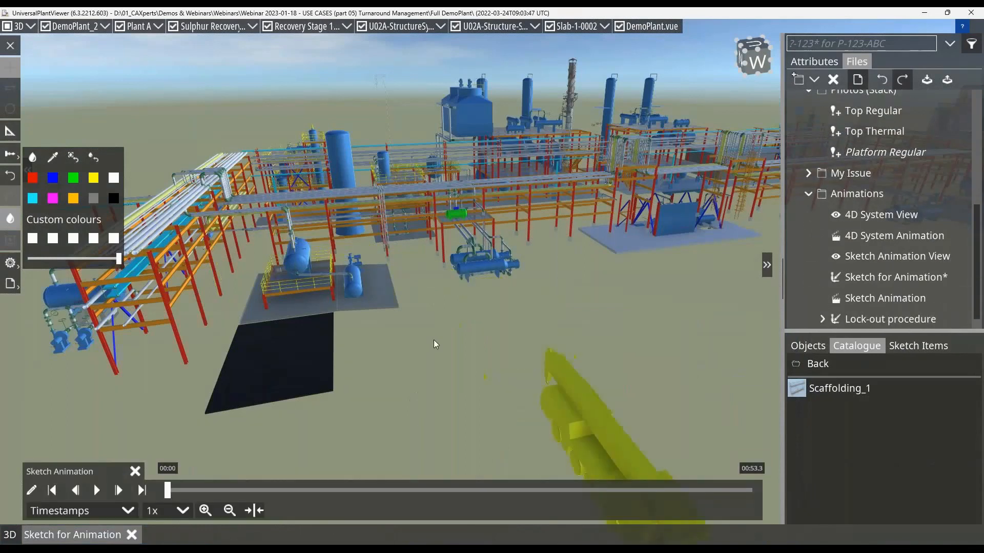
Play the Sketch Animation at 2x speed, replay part of the lift, and examine the crane setting down the green vessel.
left_click_drag(514, 397, 530, 349)
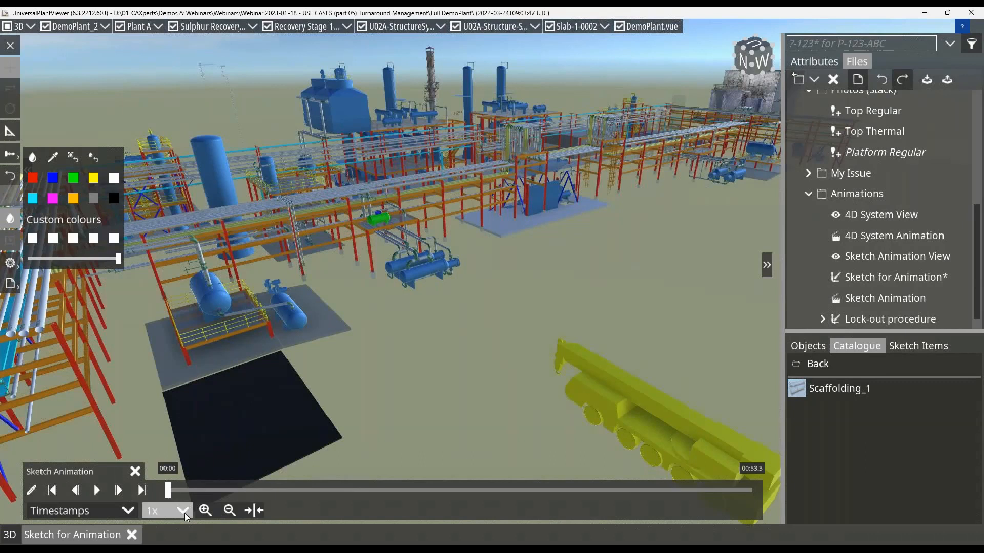
left_click(169, 511)
left_click(152, 464)
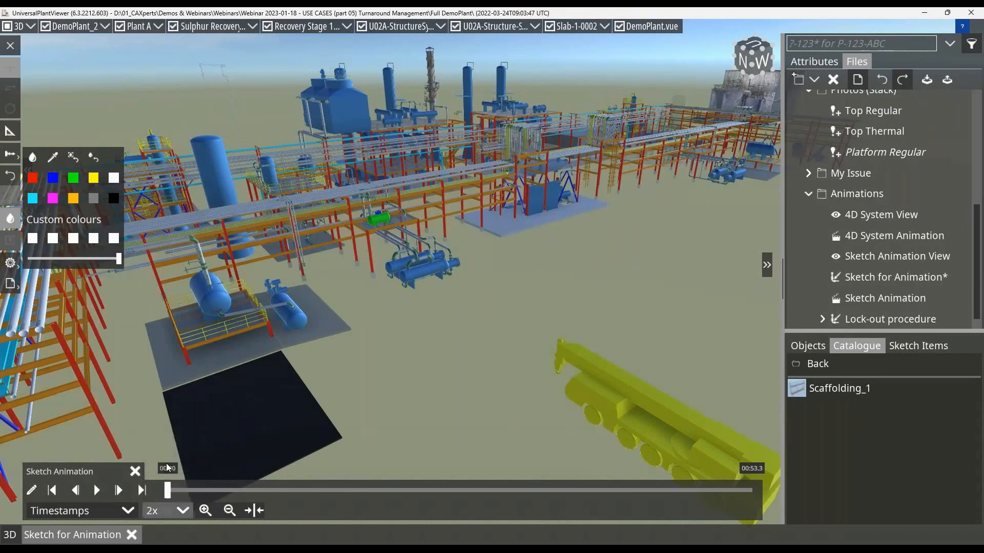
left_click(98, 491)
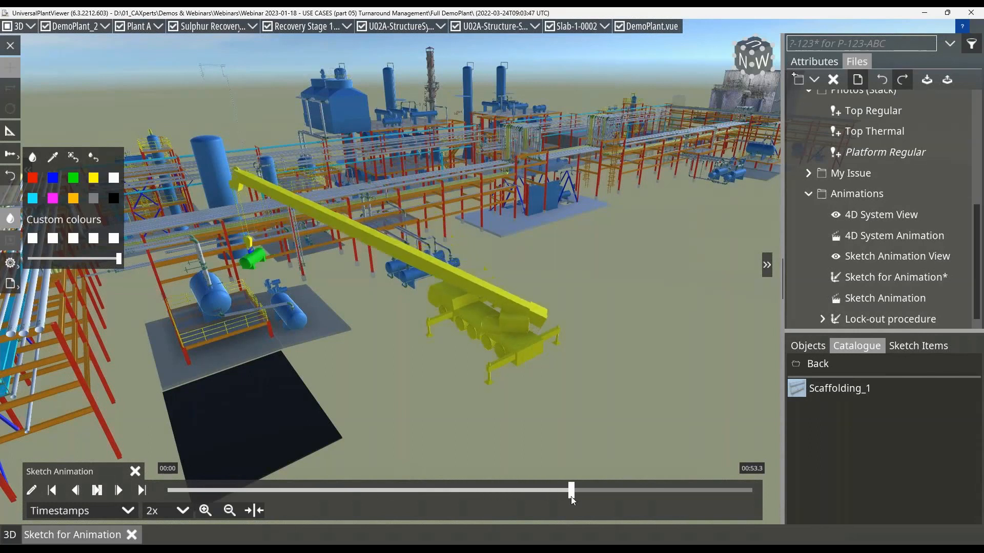
left_click_drag(574, 494, 396, 495)
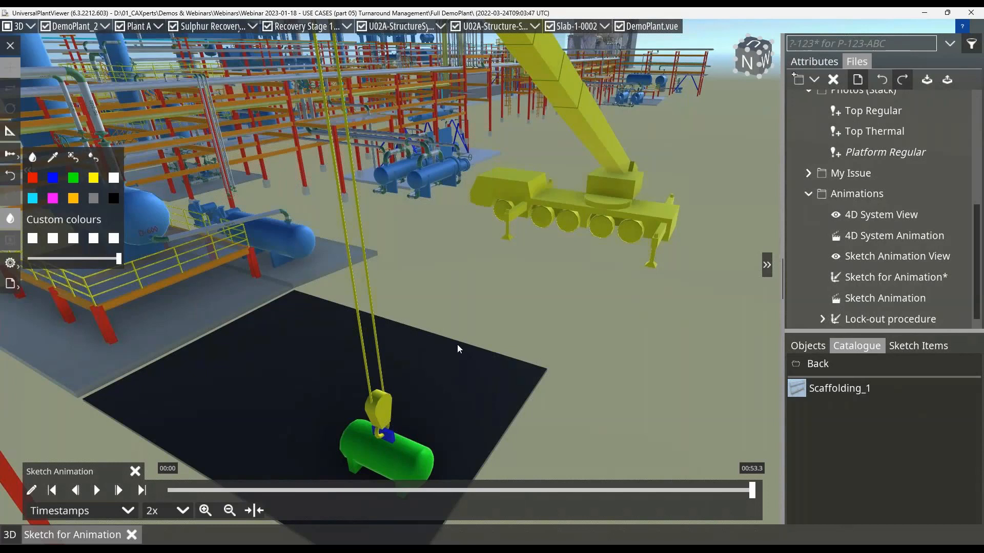
scroll(457, 345, "down", 4)
middle_click_drag(466, 341, 436, 376)
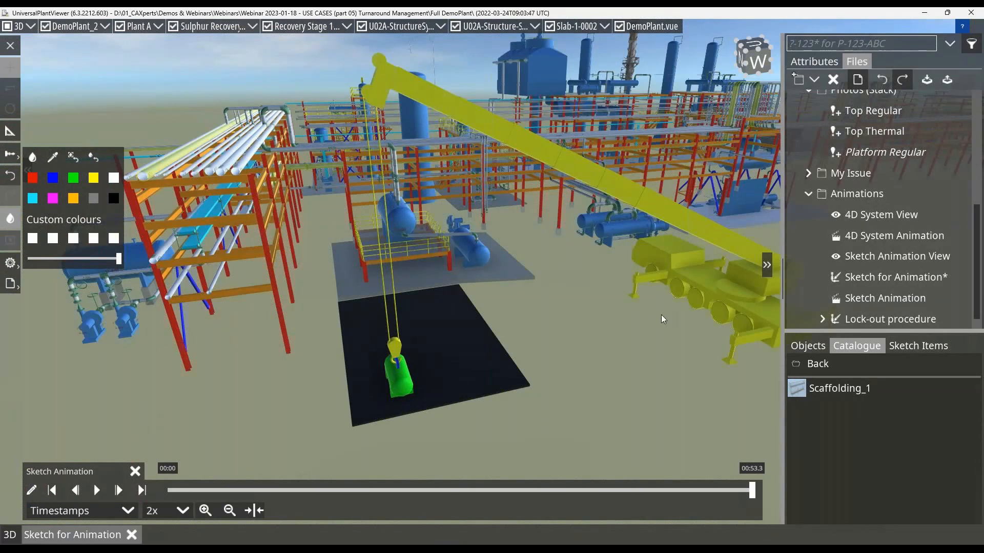
mouse_move(661, 315)
left_mouse_down()
mouse_move(686, 310)
mouse_move(674, 310)
left_mouse_up()
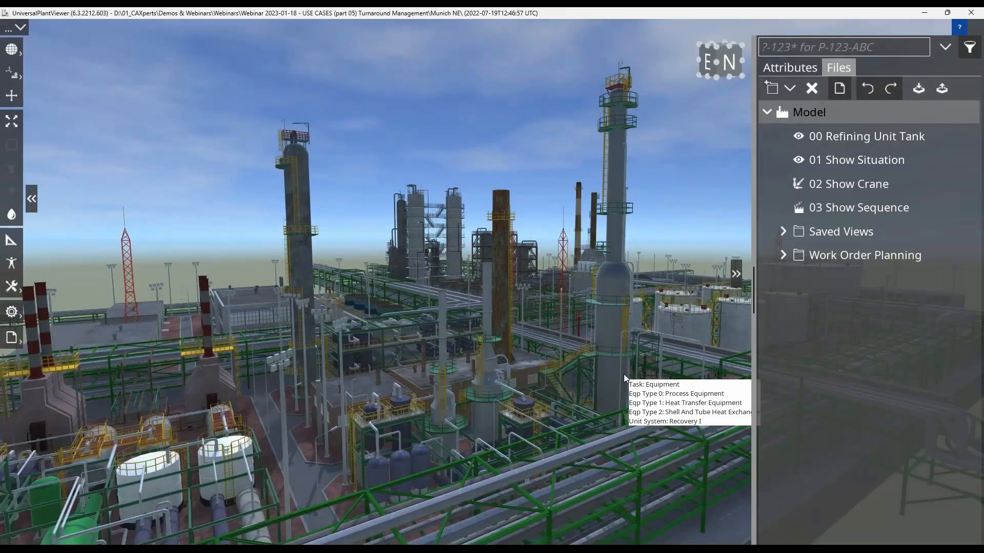
Examine the heat exchangers below the columns in the Munich NE model and select one horizontal exchanger.
scroll(611, 436, "up", 3)
scroll(611, 438, "up", 5)
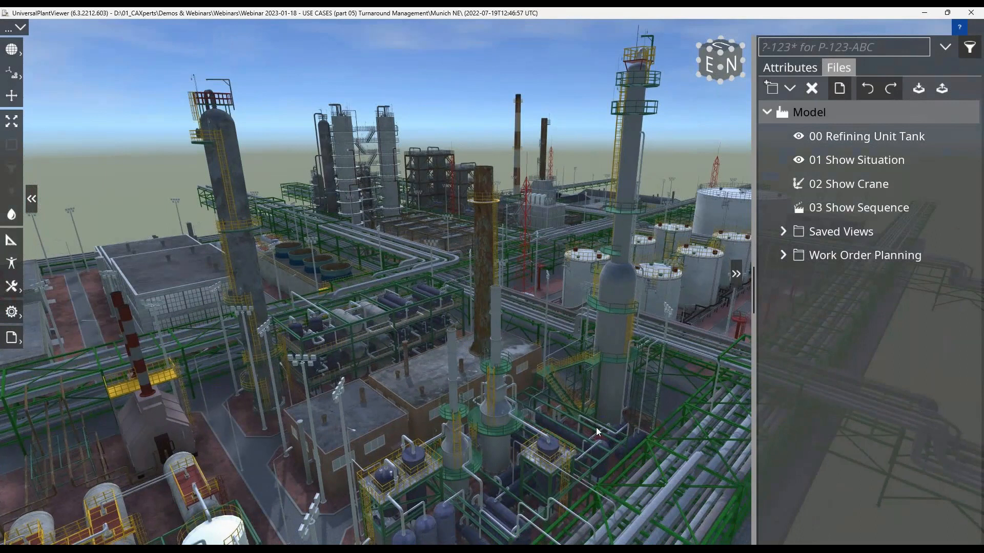
scroll(497, 324, "up", 4)
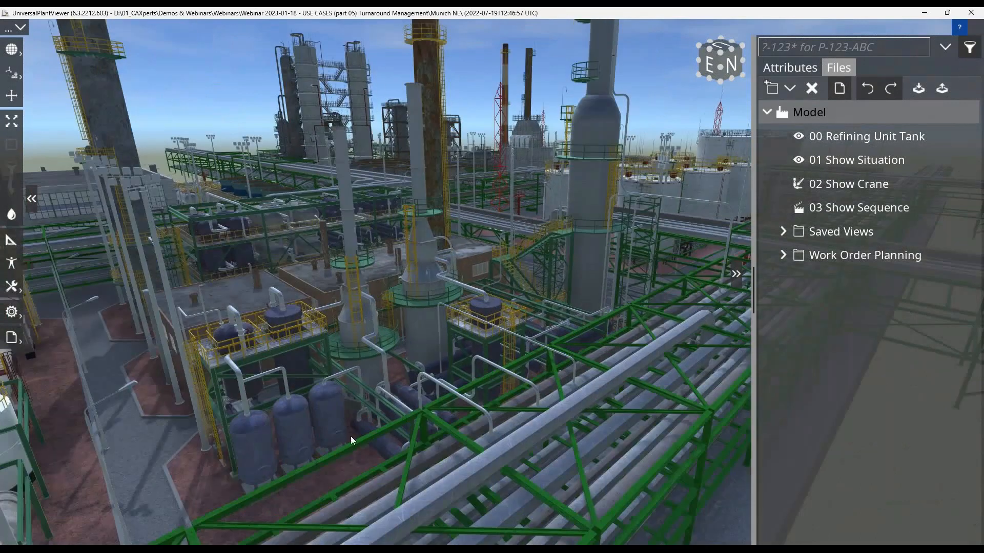
left_click_drag(417, 441, 410, 383)
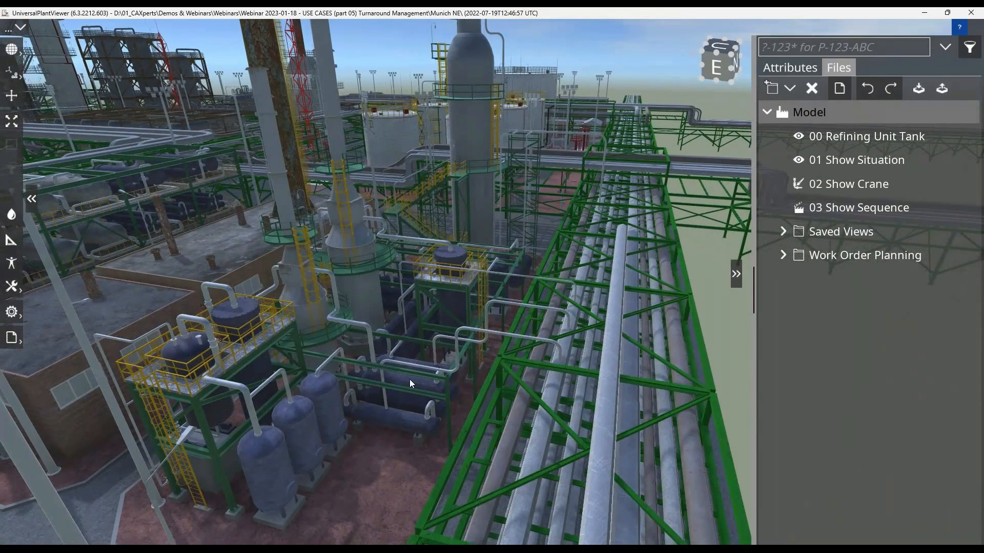
left_click(411, 383)
left_click_drag(405, 426, 385, 458)
scroll(358, 484, "down", 3)
middle_click_drag(315, 470, 352, 328)
scroll(346, 451, "up", 1)
left_click_drag(346, 451, 404, 455)
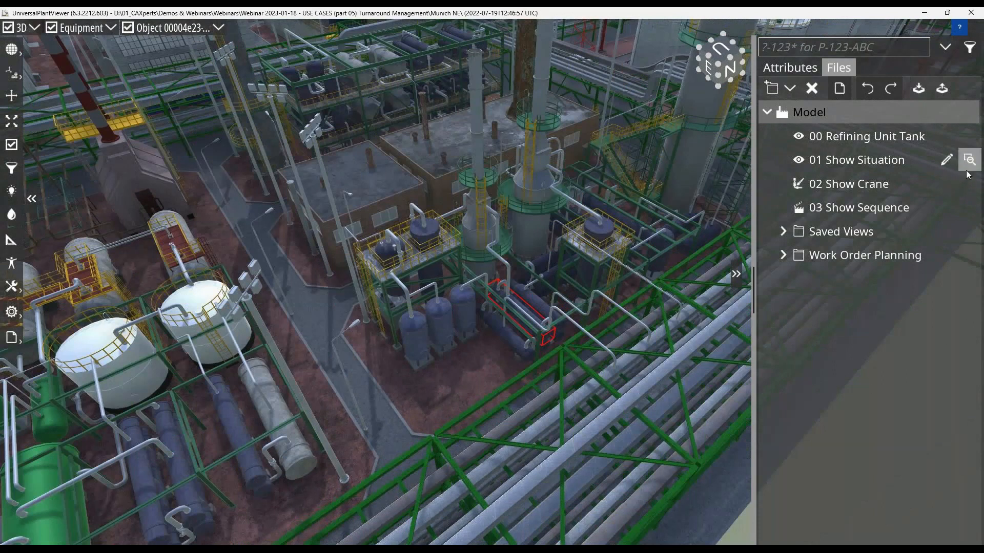
Open the 02 Show Crane sketch, clear the exchanger selection, and load the 03 Show Sequence animation.
left_click(968, 183)
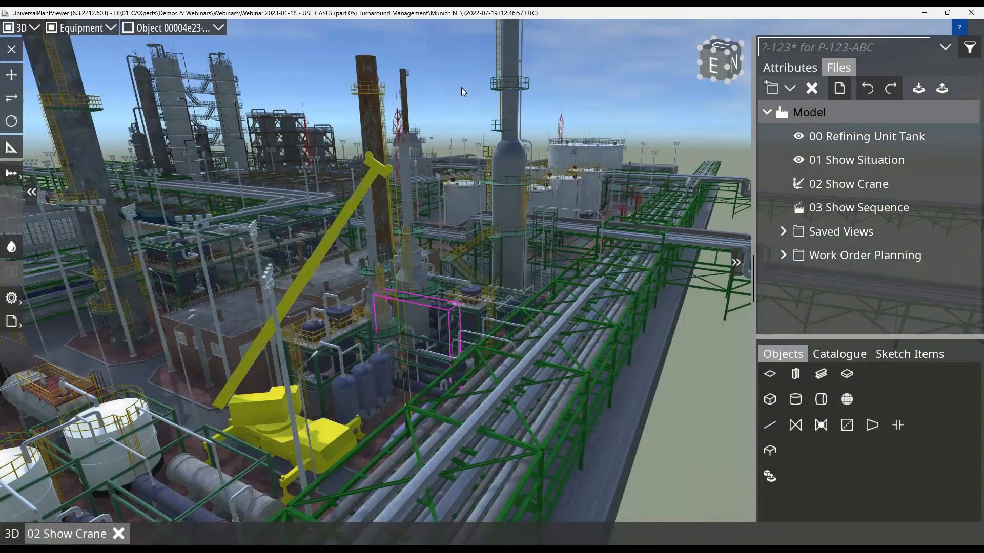
left_click(461, 88)
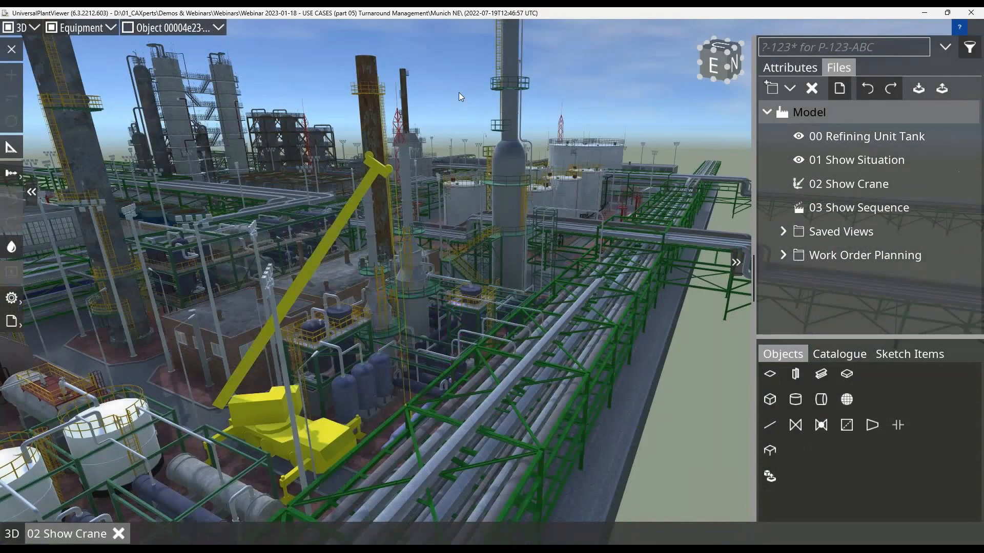
mouse_move(400, 426)
middle_mouse_down()
mouse_move(362, 445)
mouse_move(303, 439)
mouse_move(430, 445)
mouse_move(545, 420)
mouse_move(463, 447)
mouse_move(384, 450)
mouse_move(362, 433)
mouse_move(337, 441)
mouse_move(362, 447)
mouse_move(368, 435)
mouse_move(393, 435)
mouse_move(396, 444)
middle_mouse_up()
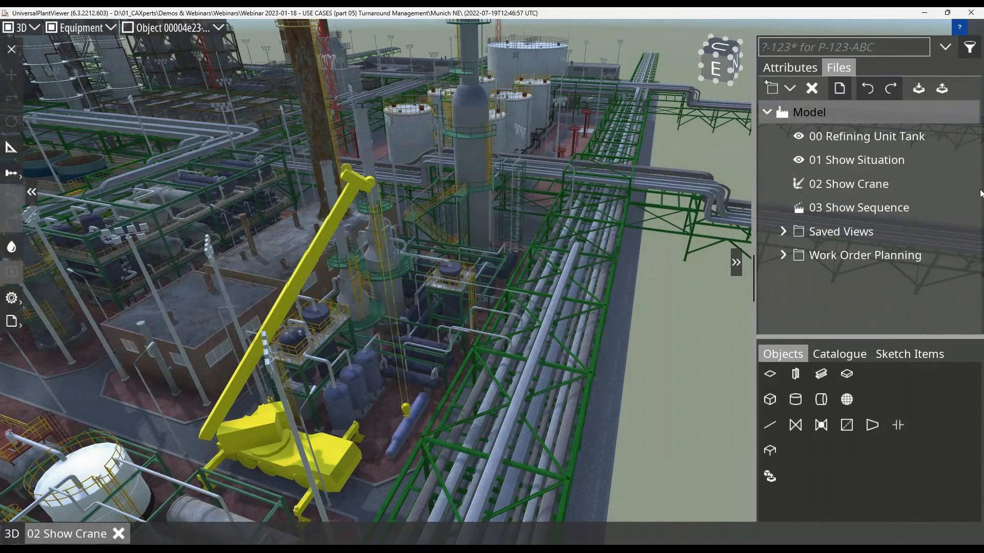
mouse_move(971, 206)
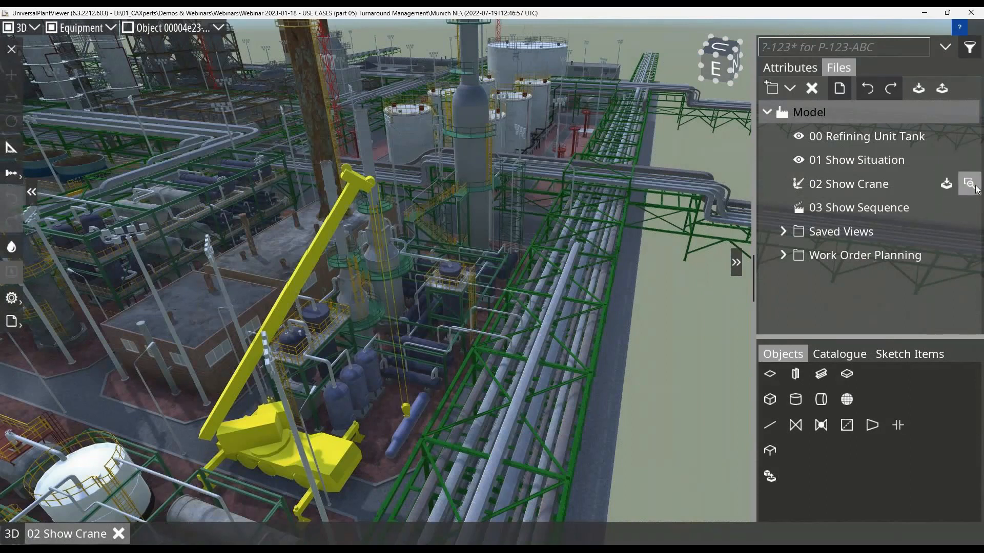
left_click(970, 207)
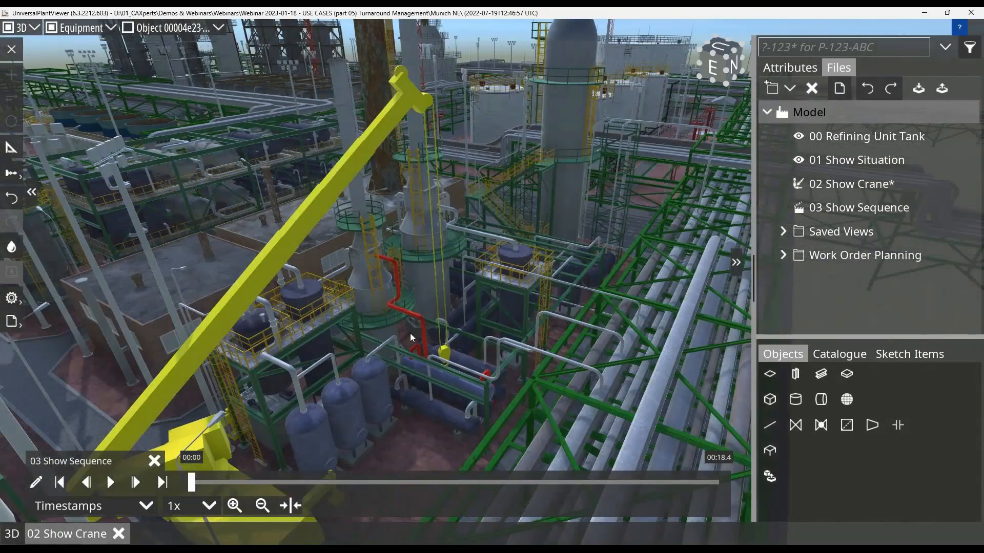
Play the 03 Show Sequence crane animation to its end, and close both the animation and the 02 Show Crane sketch.
left_click(110, 482)
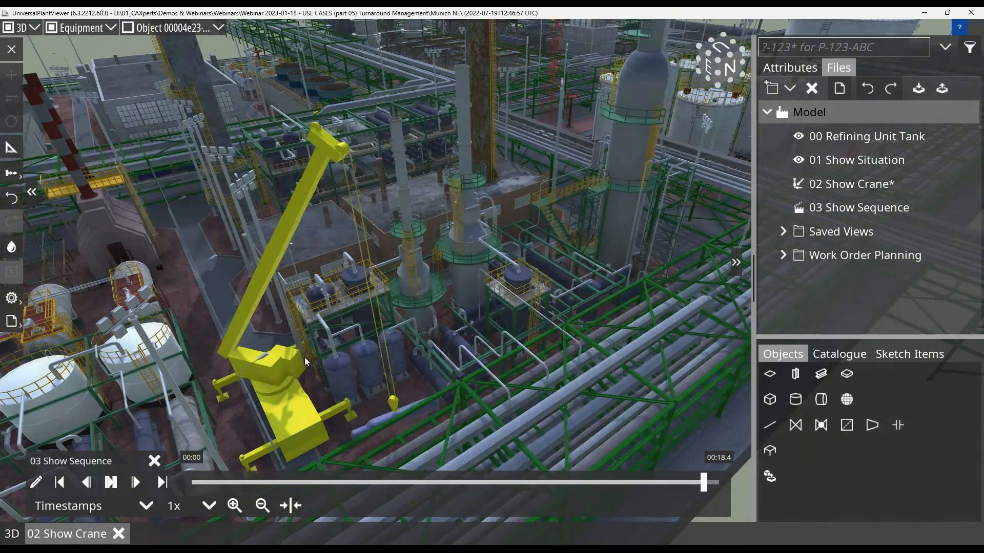
middle_click_drag(355, 397, 405, 408)
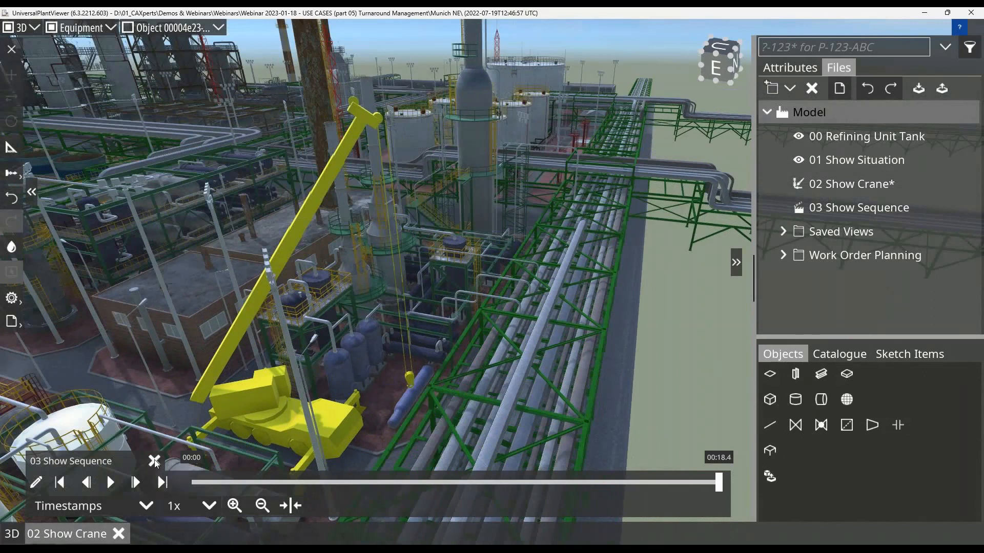
left_click(154, 461)
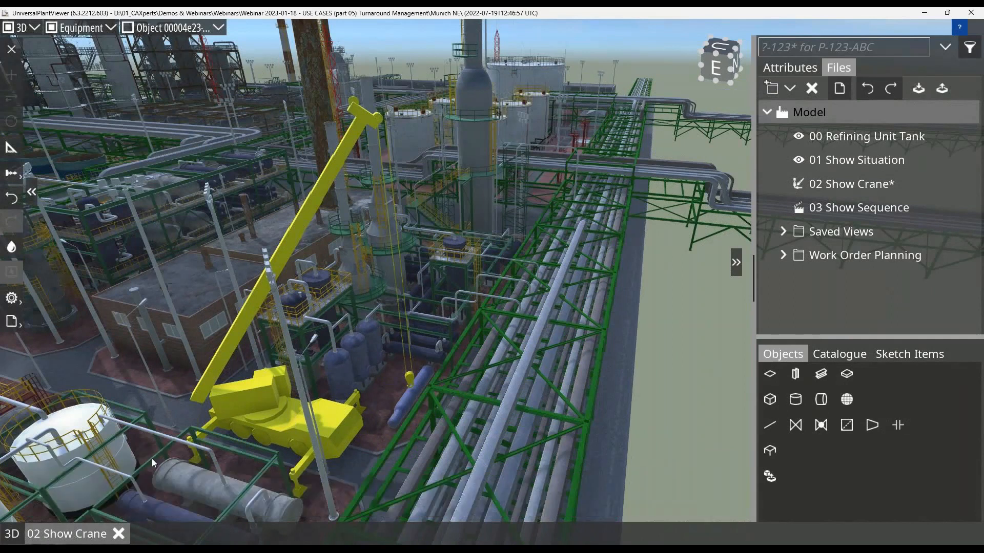
key("alt+Tab")
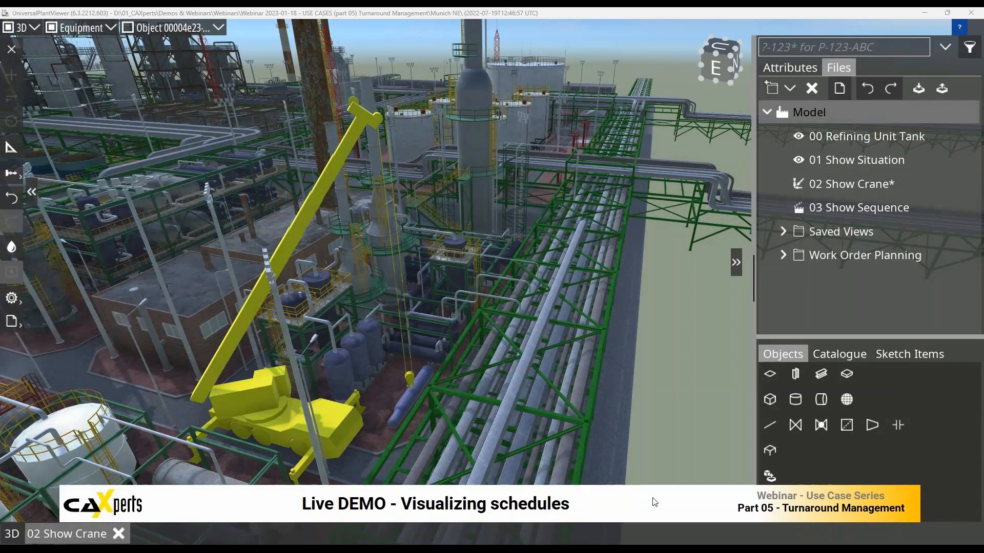
left_click(119, 534)
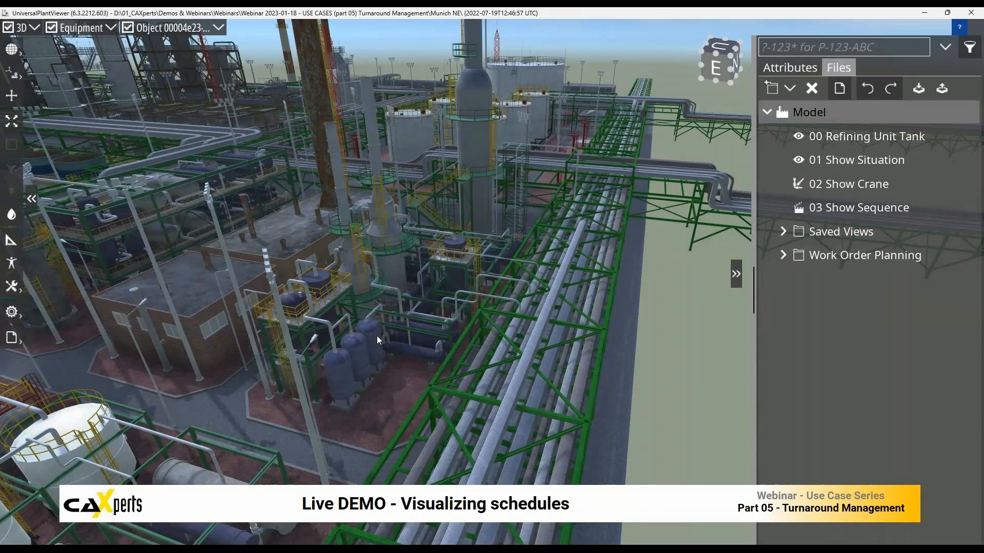
Apply the Rack view from the Work Order Planning folder and load the Planning animation of the Work Orders sketch.
scroll(377, 336, "up", 1)
left_click(783, 256)
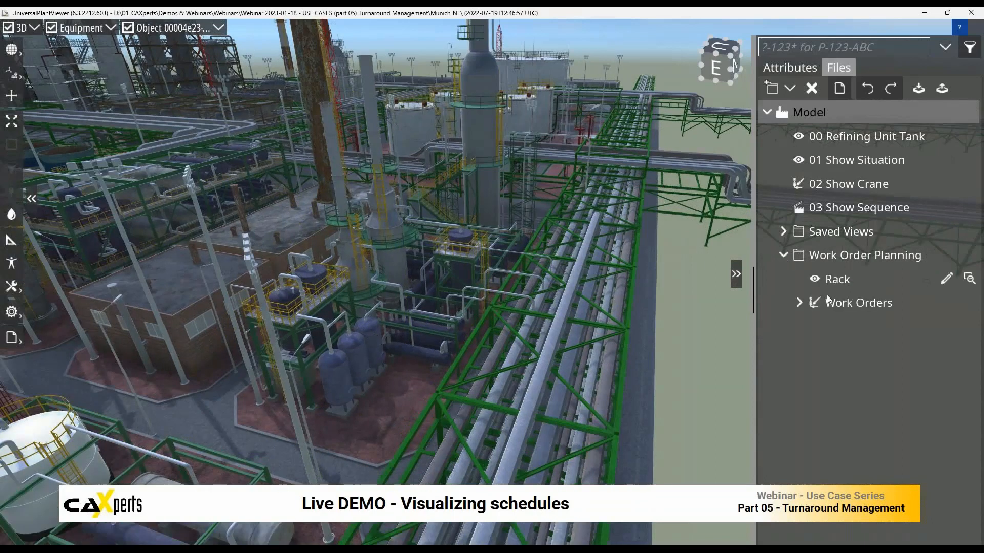
left_click(970, 279)
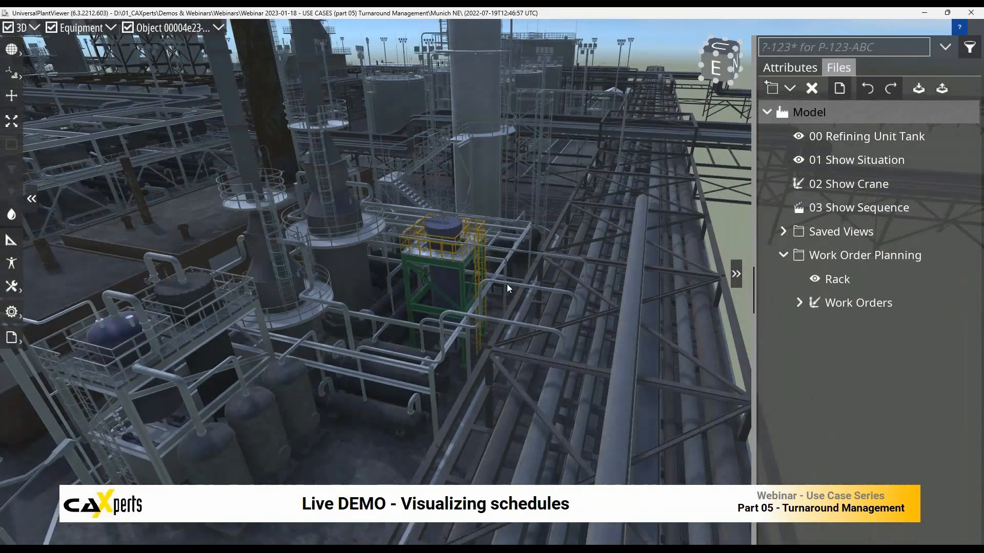
left_click(799, 303)
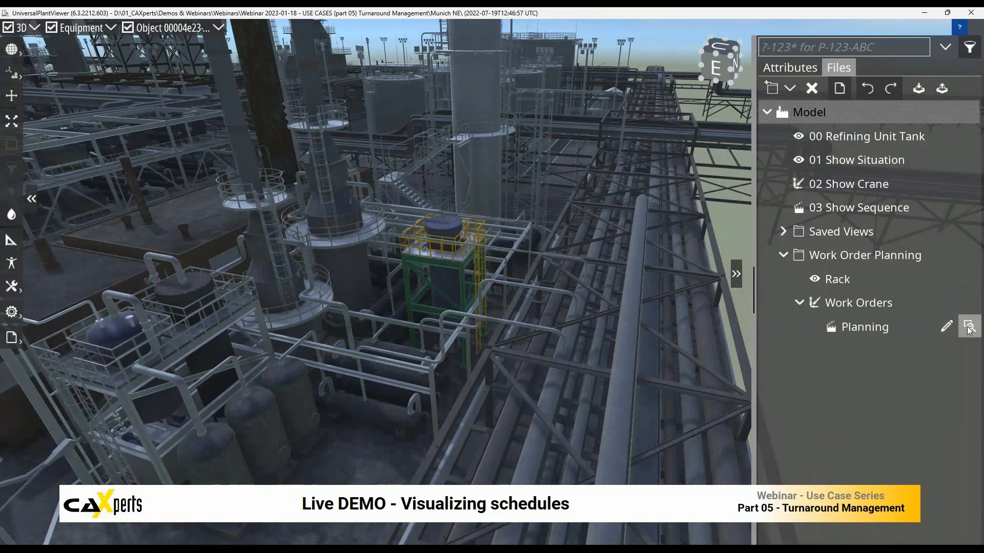
left_click(968, 327)
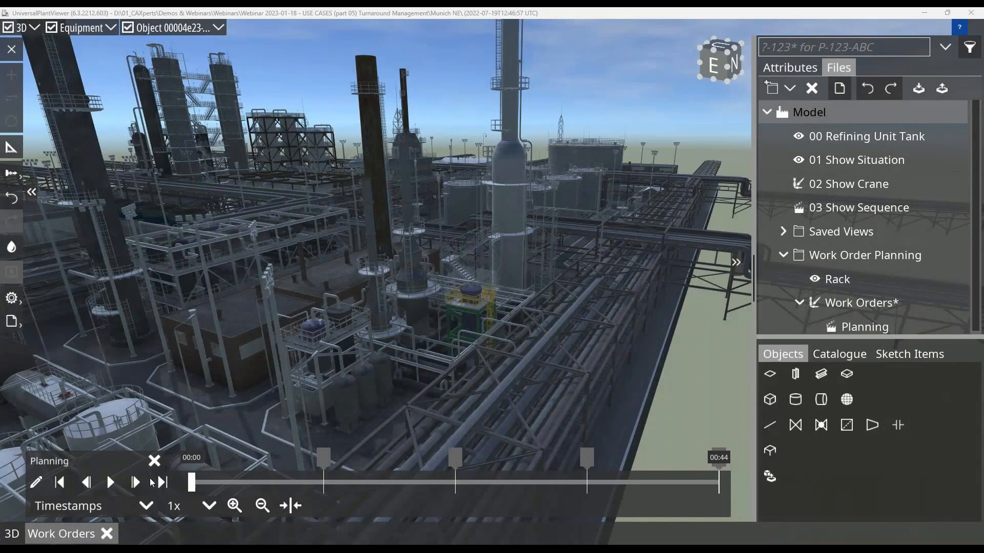
Jump to the welding start timestamp, examine the yellow work zone, and advance the timeline about halfway toward the following timestamp.
left_click(322, 458)
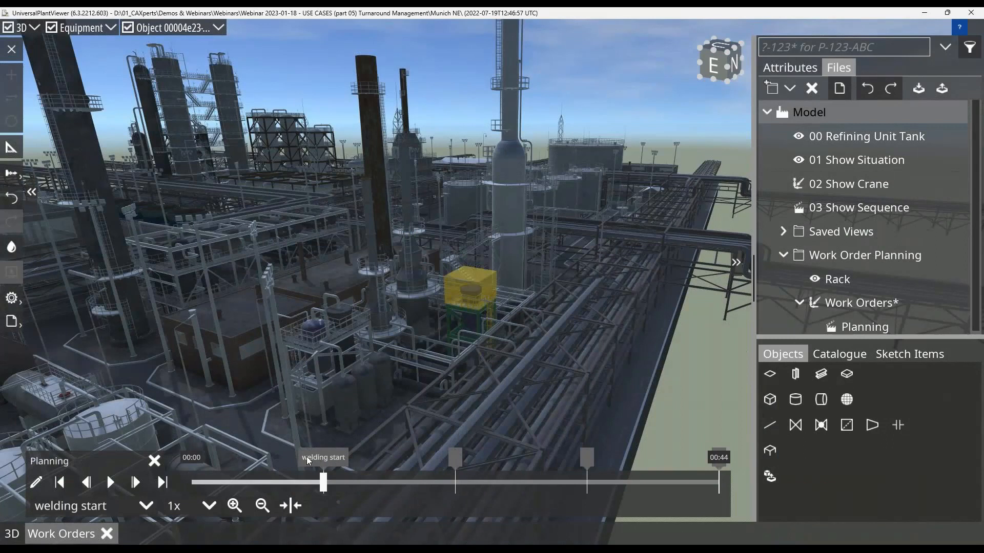
scroll(353, 434, "up", 1)
scroll(353, 434, "up", 1)
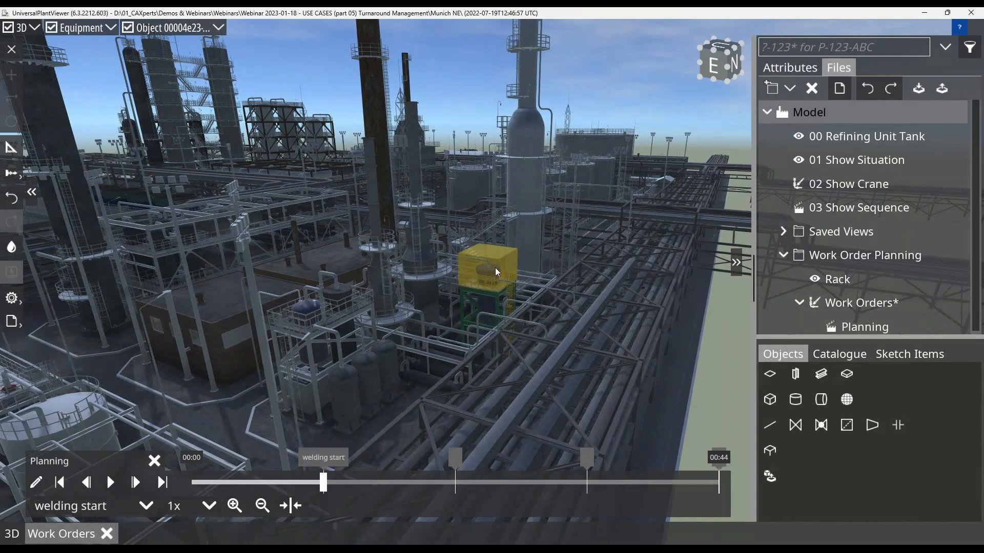
left_click_drag(323, 484, 399, 489)
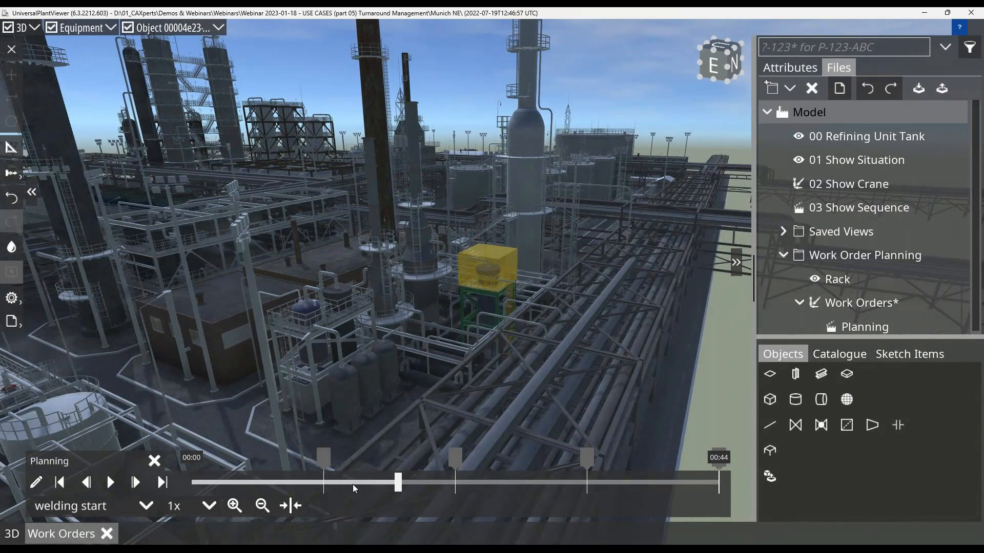
Jump to the insulation start timestamp and examine the blue zone below the yellow work zone up close.
left_click(455, 459)
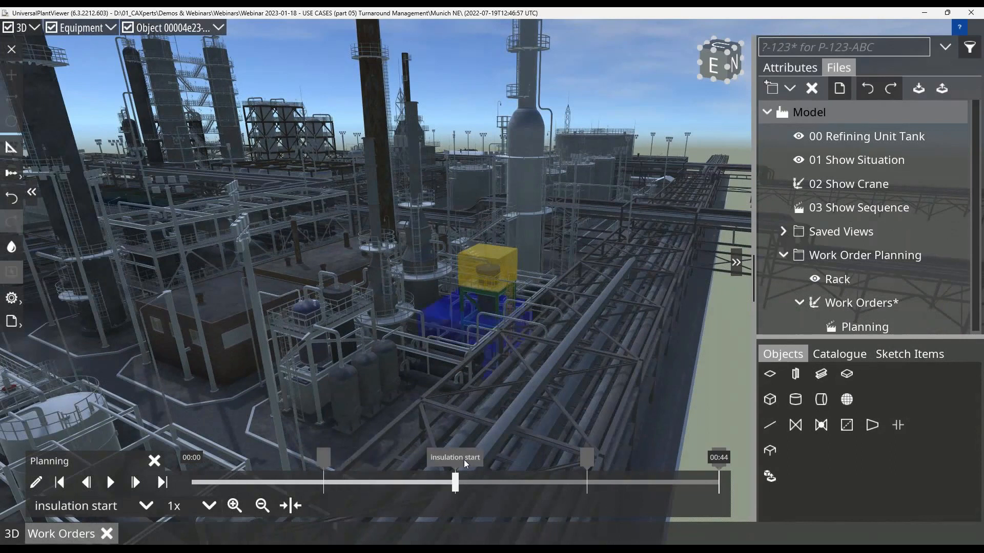
scroll(467, 337, "up", 3)
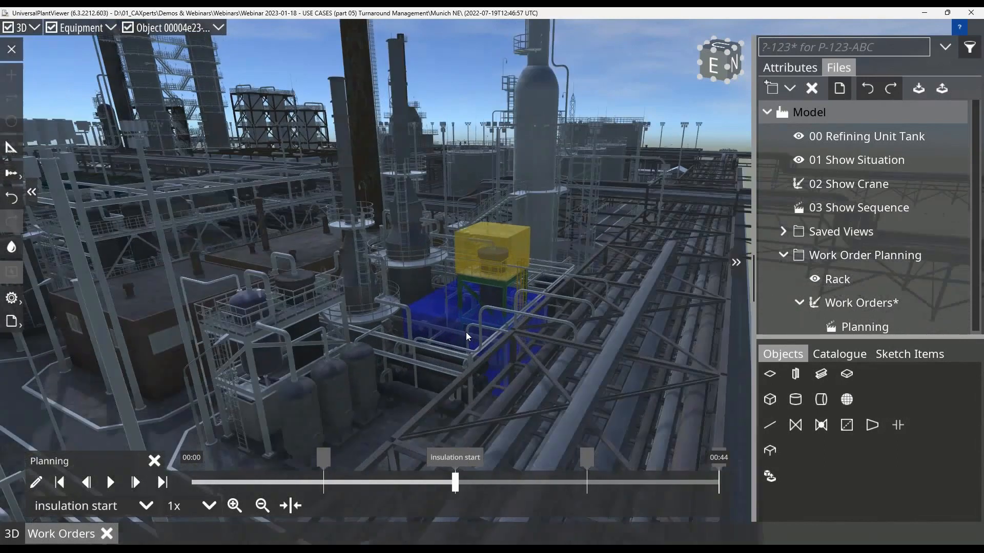
left_click_drag(472, 334, 487, 319)
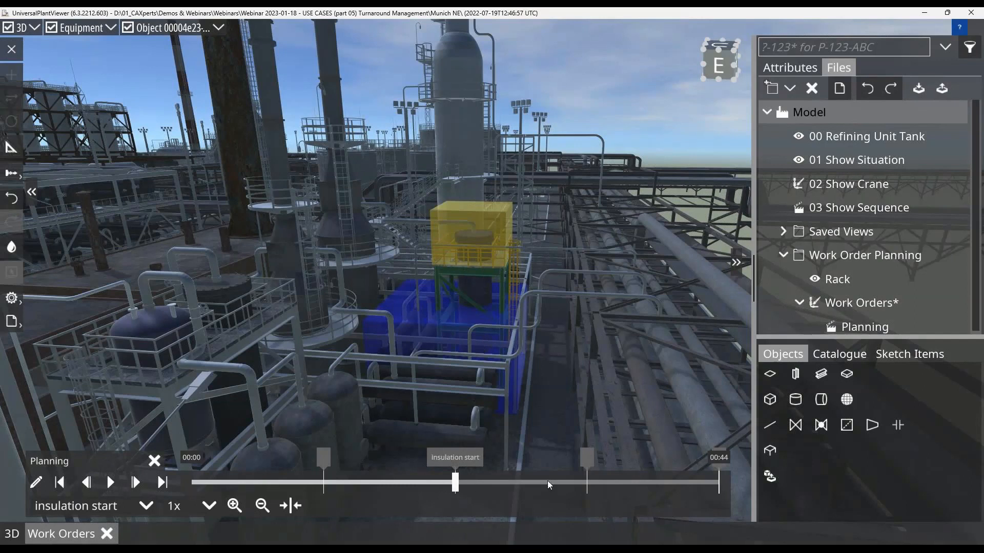
Compare the work zones at insulation stop and welding stop, and step back through the timeline to insulation start.
left_click(586, 460)
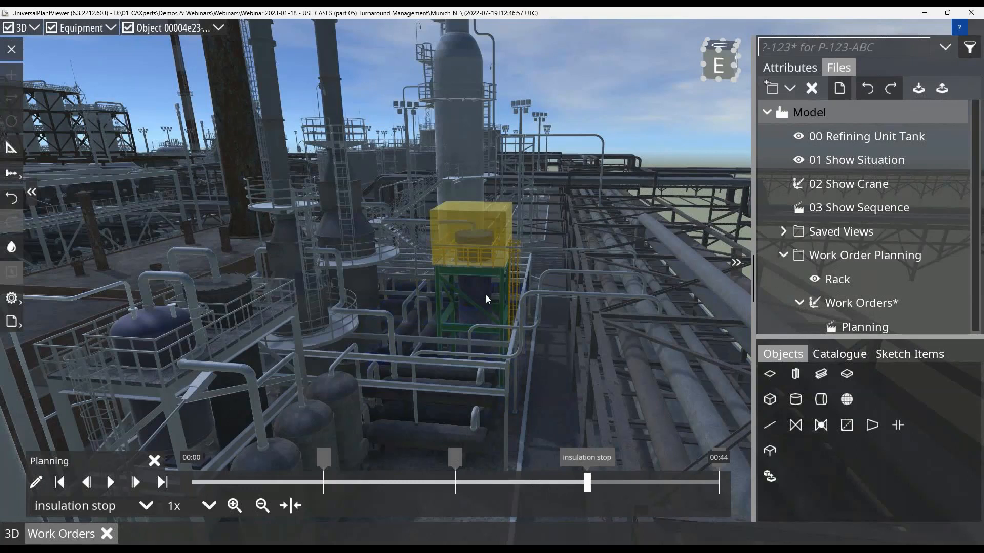
left_click(720, 450)
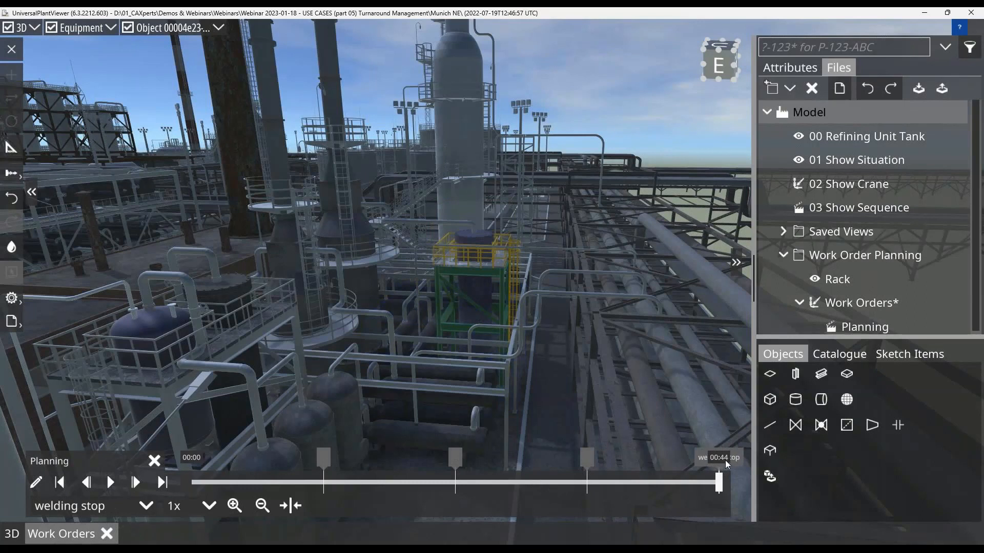
left_click(589, 464)
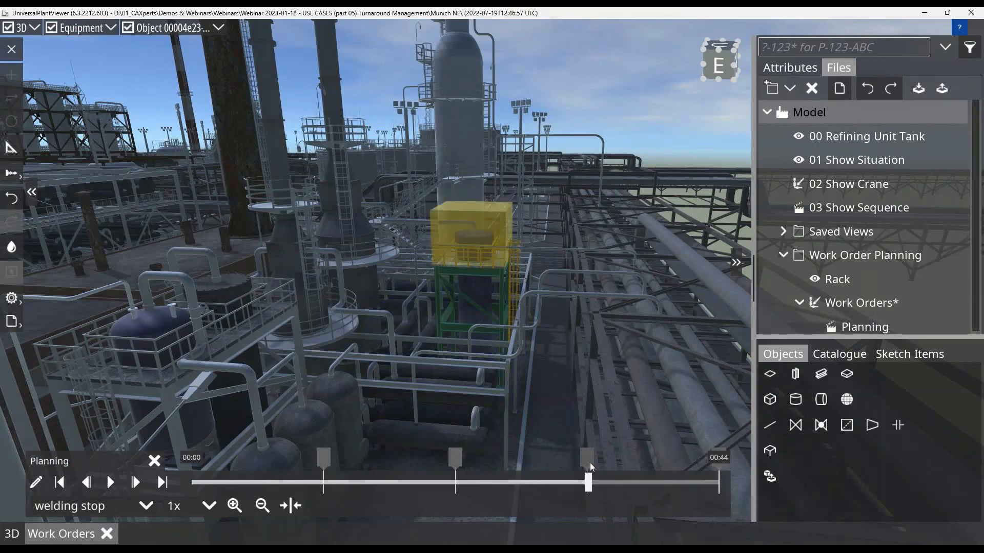
left_click(459, 464)
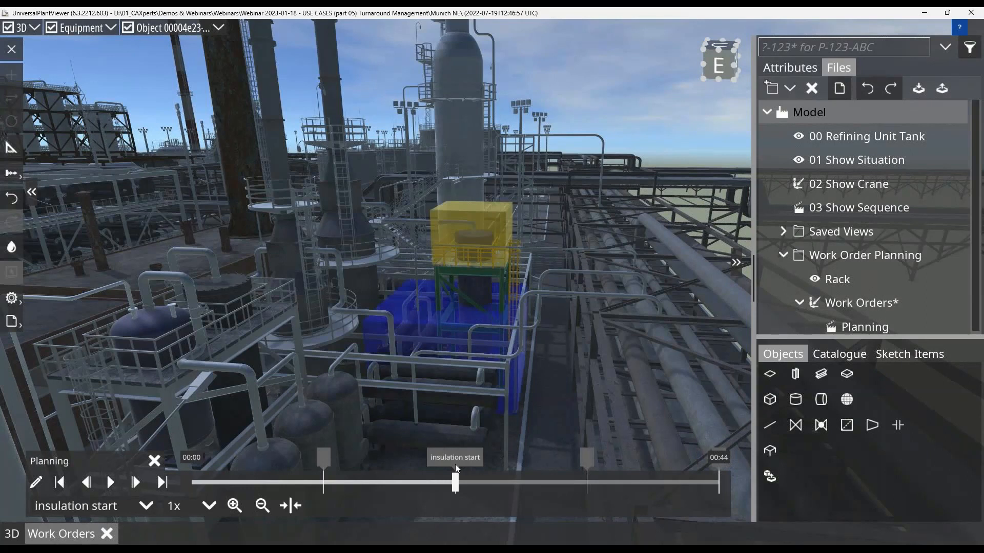